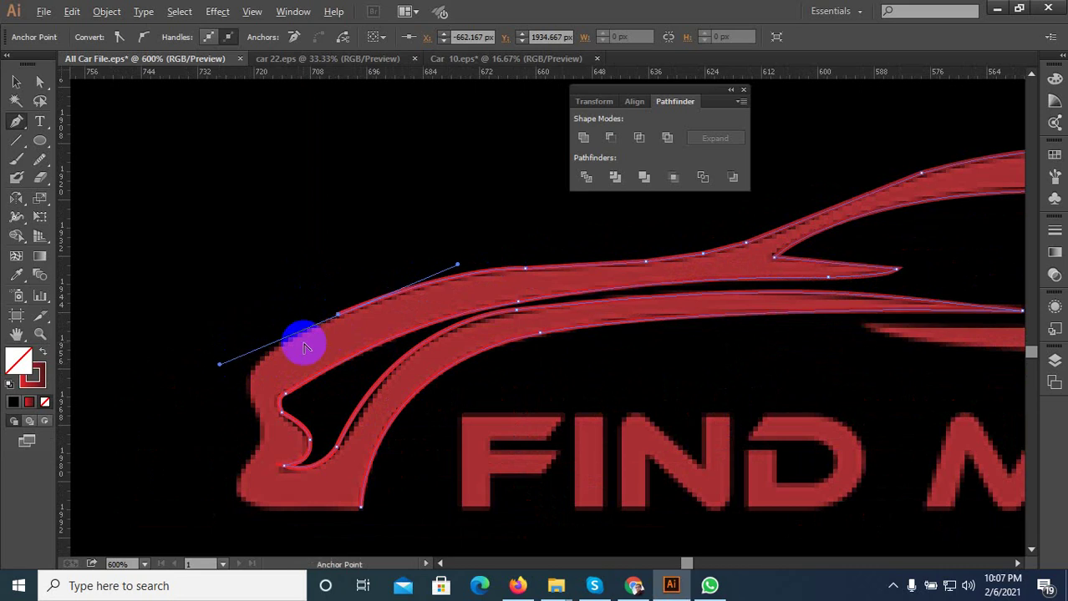
# Continue the Pen tool outline with curved anchors around the red car's front nose and down to the notch below it
pyautogui.keyDown('alt'); pyautogui.scroll(-2, 282, 352); pyautogui.keyUp('alt')
pyautogui.keyDown('alt'); pyautogui.scroll(2, 282, 353); pyautogui.keyUp('alt')
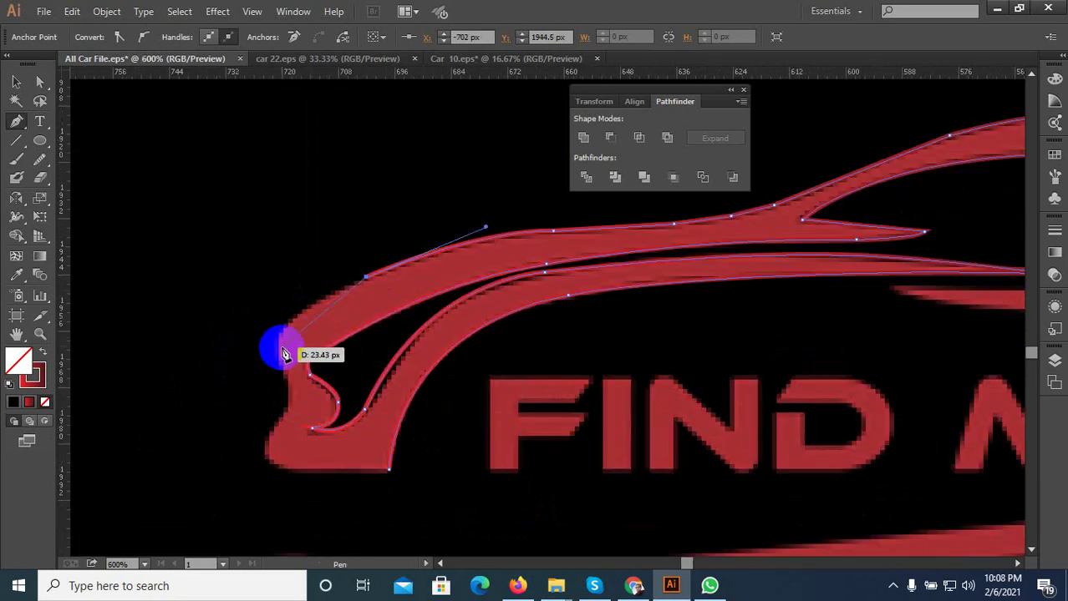
pyautogui.moveTo(281, 347); pyautogui.dragTo(272, 379)
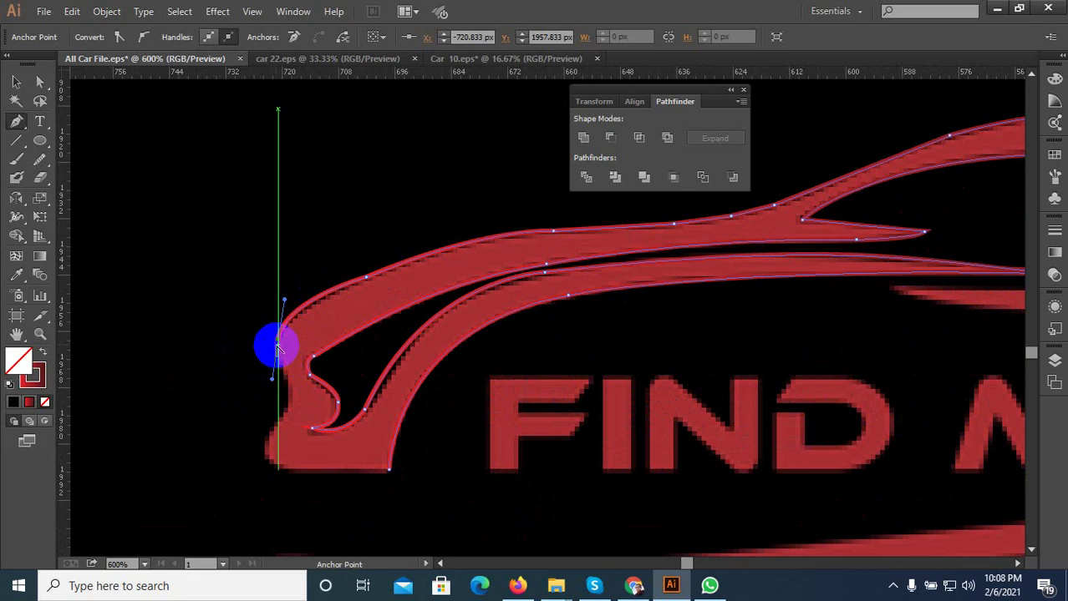
pyautogui.click(275, 342)
pyautogui.keyDown('alt'); pyautogui.scroll(2, 279, 380); pyautogui.keyUp('alt')
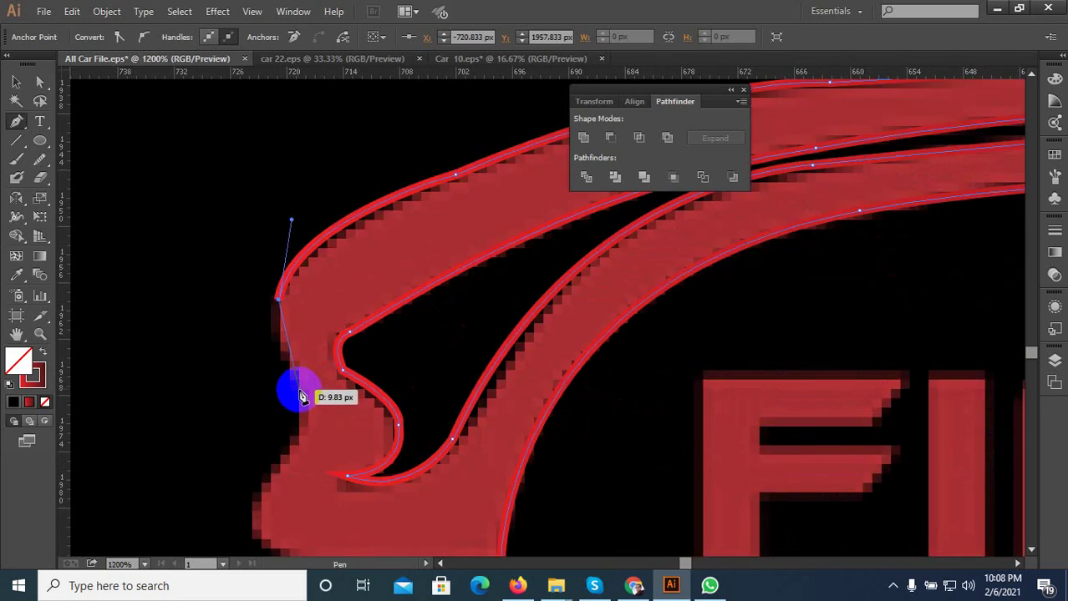
pyautogui.moveTo(299, 391); pyautogui.dragTo(288, 426)
pyautogui.keyDown('alt'); pyautogui.scroll(-2, 433, 355); pyautogui.keyUp('alt')
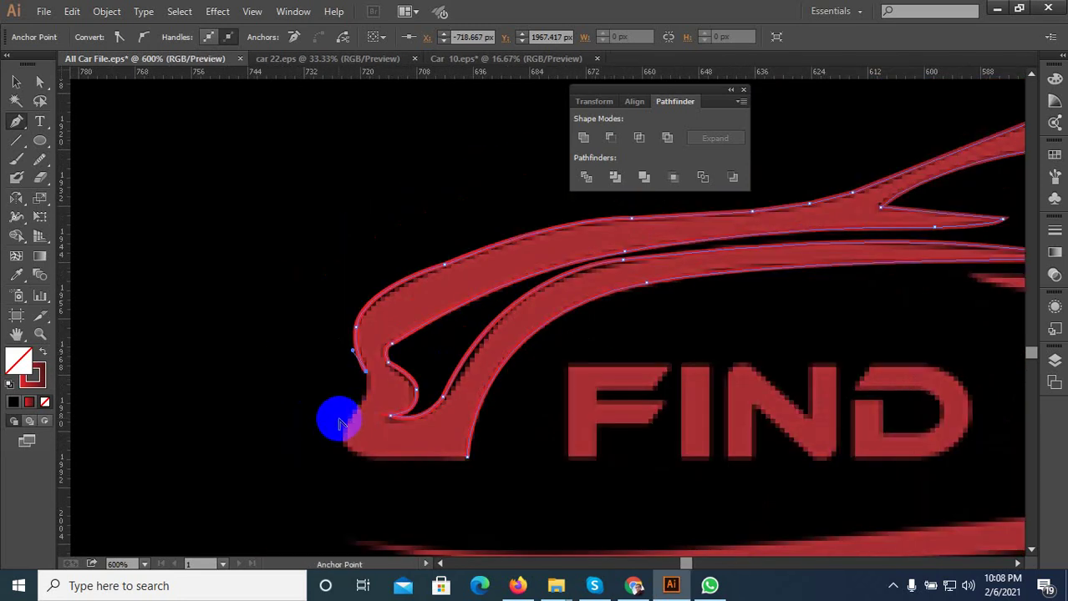
# Trace the rounded lower front bumper and close the car outline along its flat bottom edge
pyautogui.keyDown('alt'); pyautogui.scroll(3, 348, 409); pyautogui.keyUp('alt')
pyautogui.moveTo(355, 423); pyautogui.dragTo(302, 475)
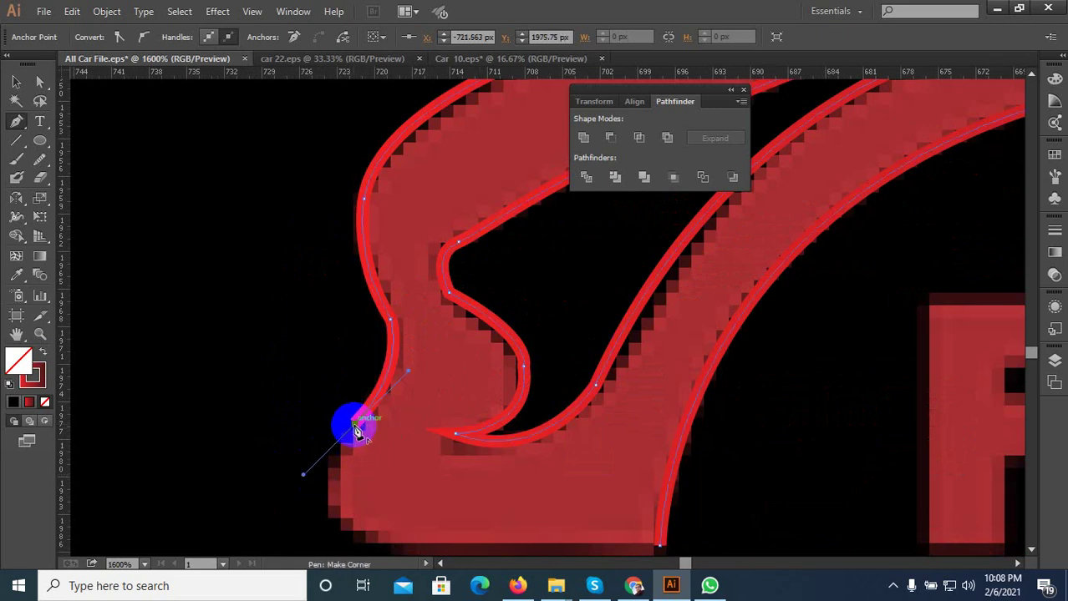
pyautogui.click(355, 424)
pyautogui.keyDown('alt'); pyautogui.scroll(-3, 292, 268); pyautogui.keyUp('alt')
pyautogui.keyDown('alt'); pyautogui.scroll(3, 329, 374); pyautogui.keyUp('alt')
pyautogui.moveTo(330, 380); pyautogui.dragTo(571, 365)
pyautogui.click(592, 359)
pyautogui.keyDown('alt'); pyautogui.scroll(-4, 254, 326); pyautogui.keyUp('alt')
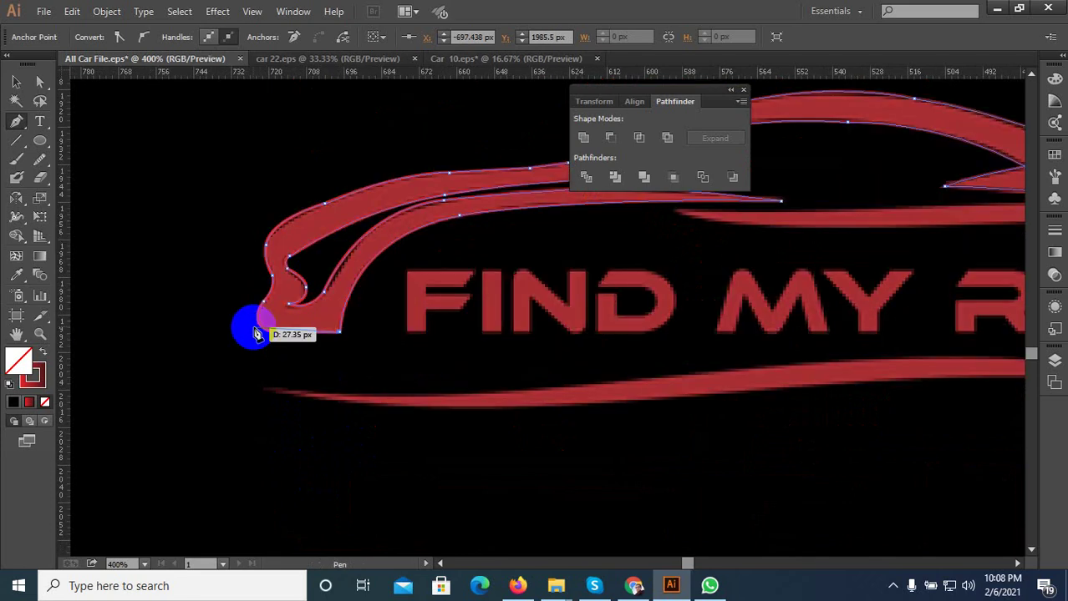
# Fill the closed car outline with the reference logo's red and remove its stroke using the Eyedropper tool
pyautogui.keyDown('alt'); pyautogui.scroll(1, 352, 202); pyautogui.keyUp('alt')
pyautogui.moveTo(60, 274); pyautogui.dragTo(20, 301)
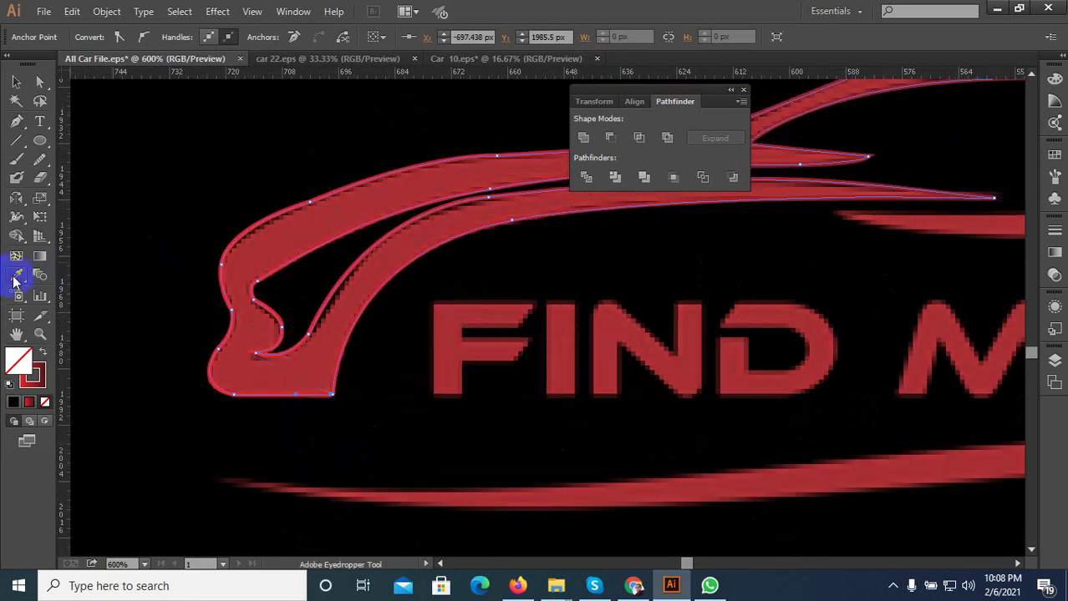
pyautogui.click(358, 288)
pyautogui.scroll(-1, 267, 302)
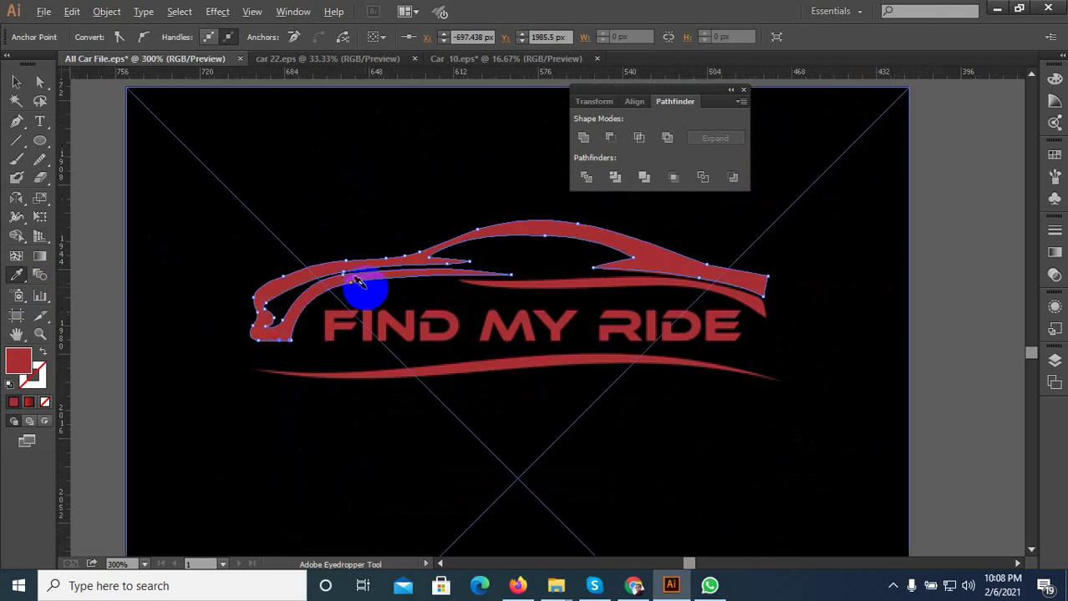
# Start a Pen tool path at the left tip of the swoosh below FIND MY RIDE and curve its upper edge toward the middle
pyautogui.scroll(3, 358, 284)
pyautogui.scroll(-2, 325, 293)
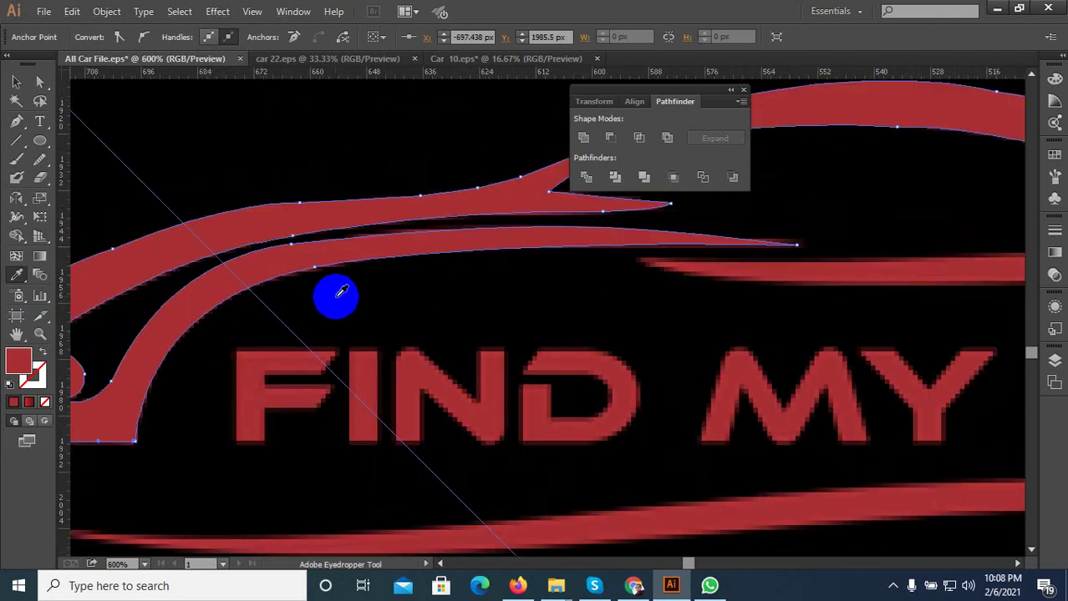
pyautogui.scroll(1, 338, 294)
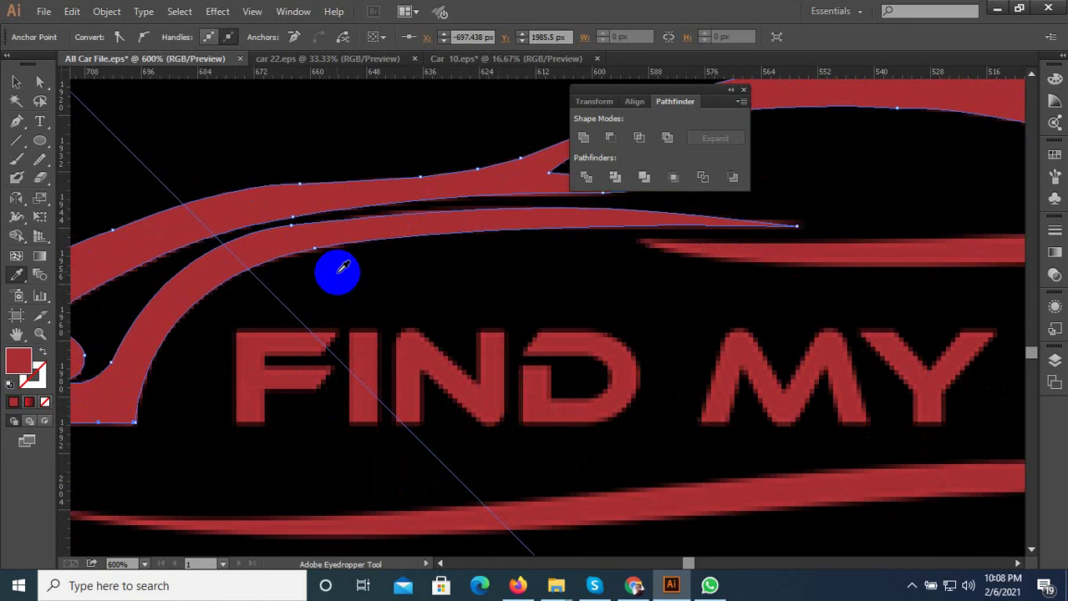
pyautogui.scroll(-1, 431, 229)
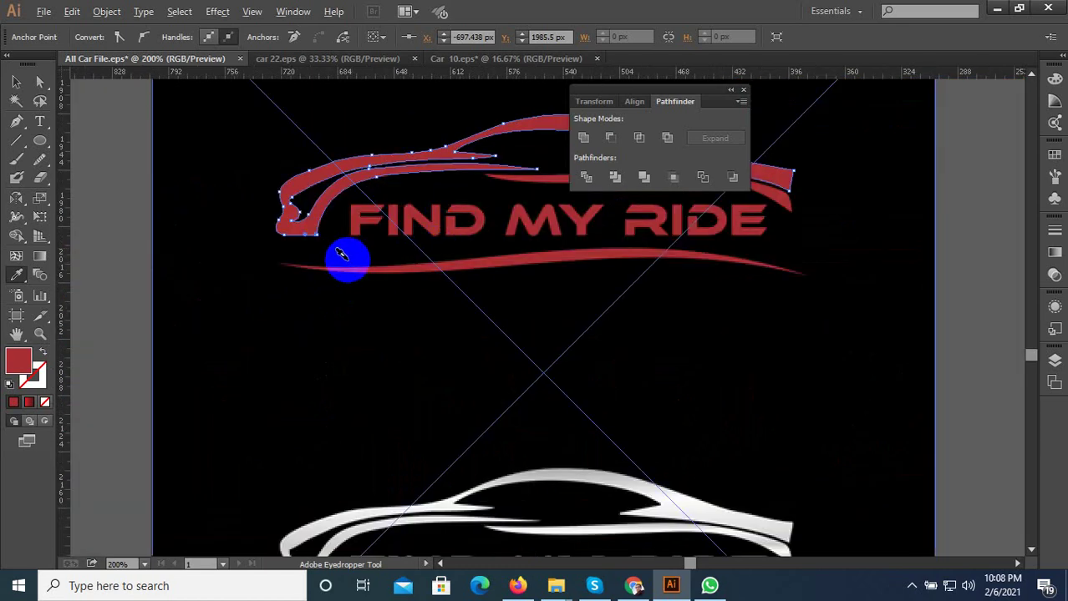
pyautogui.scroll(1, 334, 196)
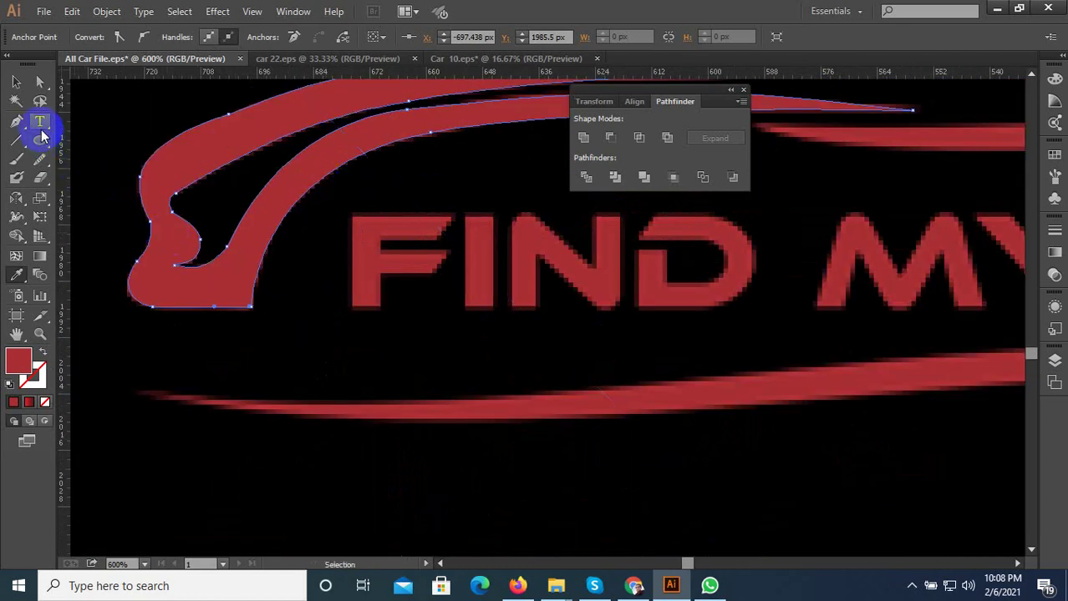
pyautogui.scroll(-2, 185, 351)
pyautogui.scroll(2, 148, 370)
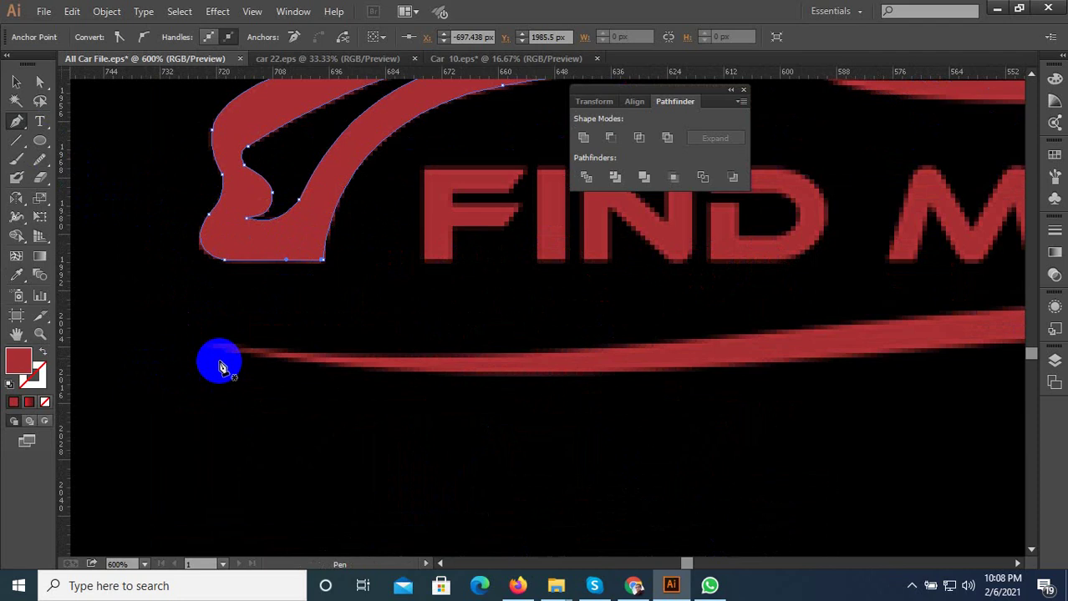
pyautogui.click(210, 348)
pyautogui.scroll(-2, 191, 342)
pyautogui.scroll(2, 346, 332)
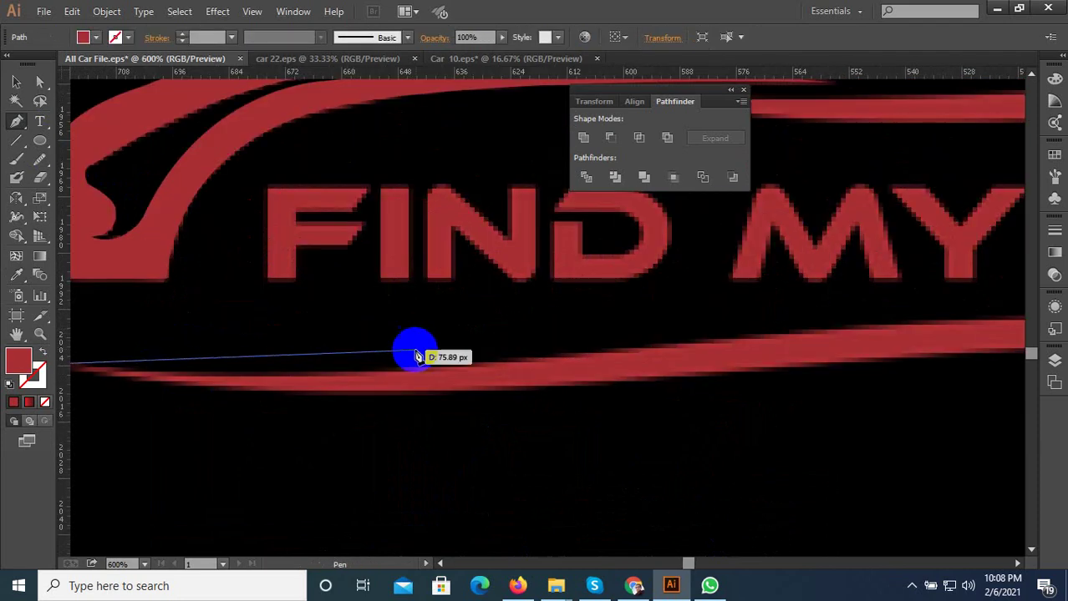
pyautogui.moveTo(547, 357); pyautogui.dragTo(817, 324)
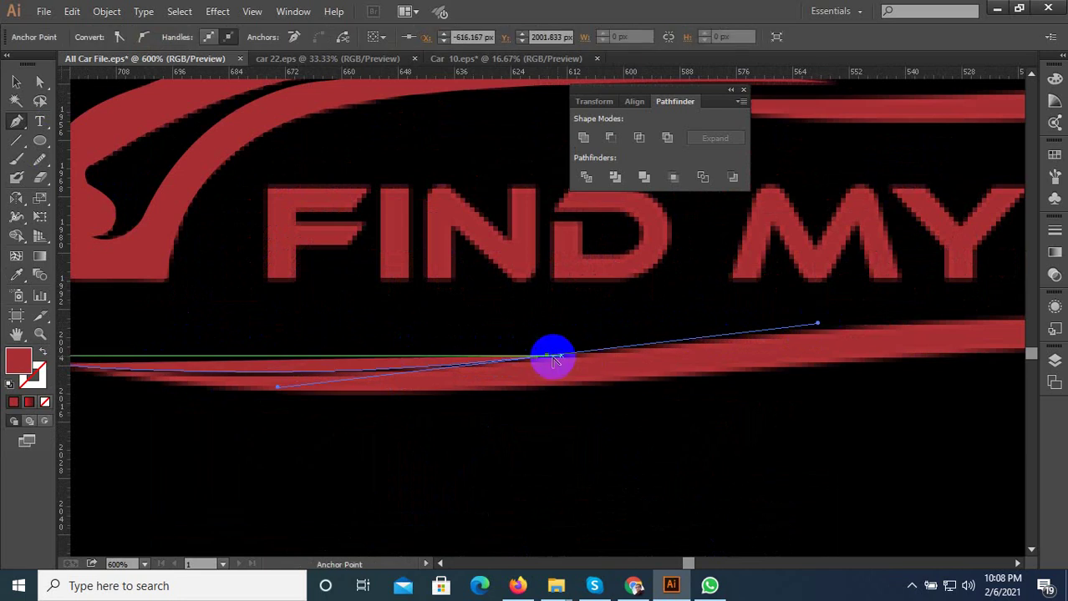
pyautogui.click(548, 361)
# Continue the swoosh's upper edge with curved anchors over its crest to the pointed right tip
pyautogui.scroll(-3, 357, 362)
pyautogui.scroll(2, 595, 353)
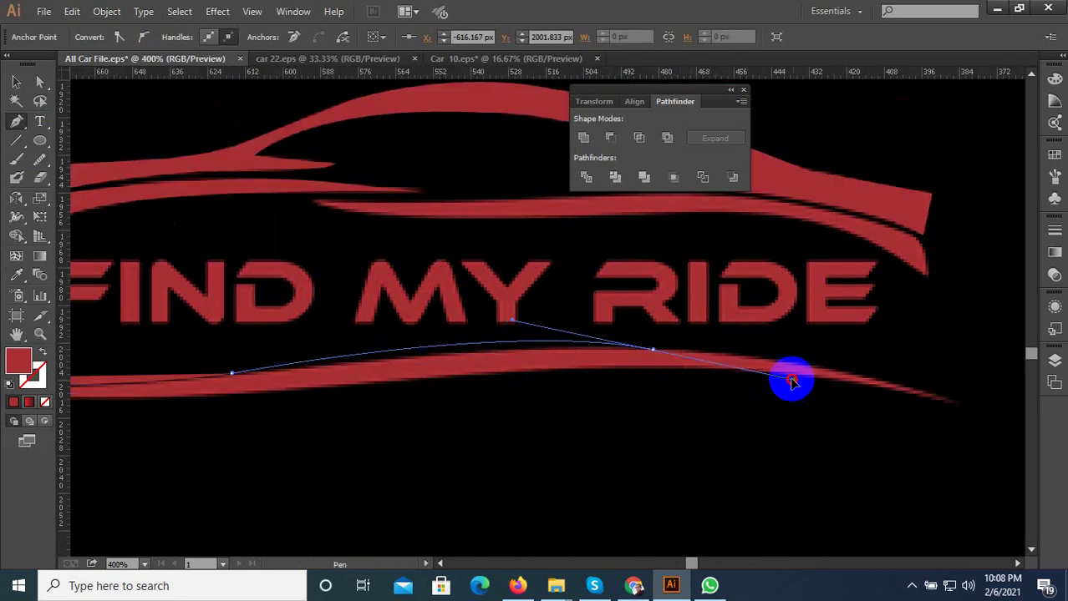
pyautogui.moveTo(792, 382); pyautogui.dragTo(802, 361)
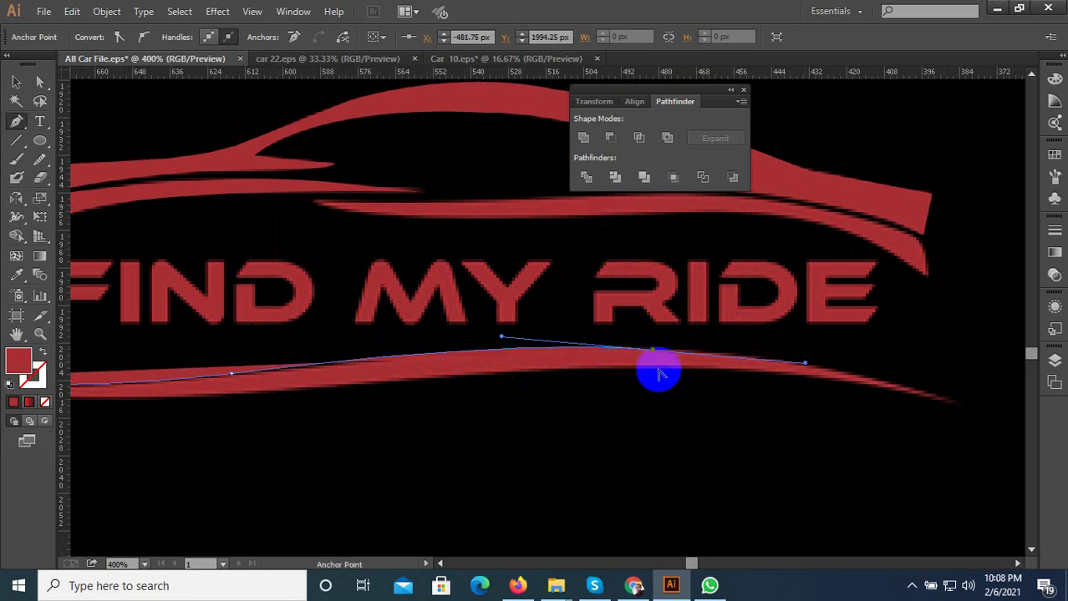
pyautogui.scroll(-2, 781, 380)
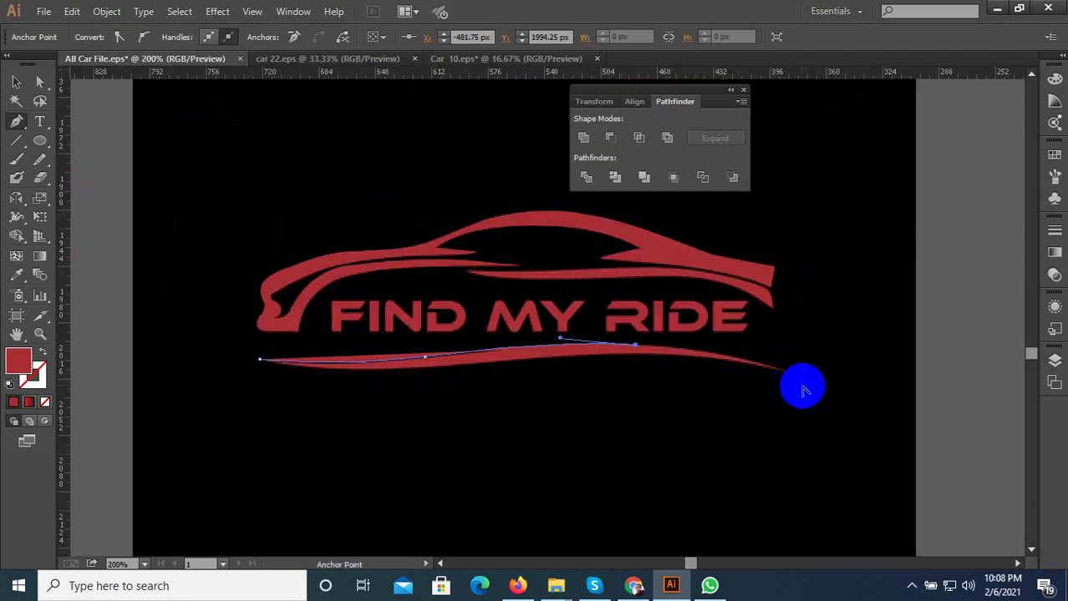
pyautogui.scroll(2, 804, 387)
pyautogui.moveTo(778, 360); pyautogui.dragTo(873, 415)
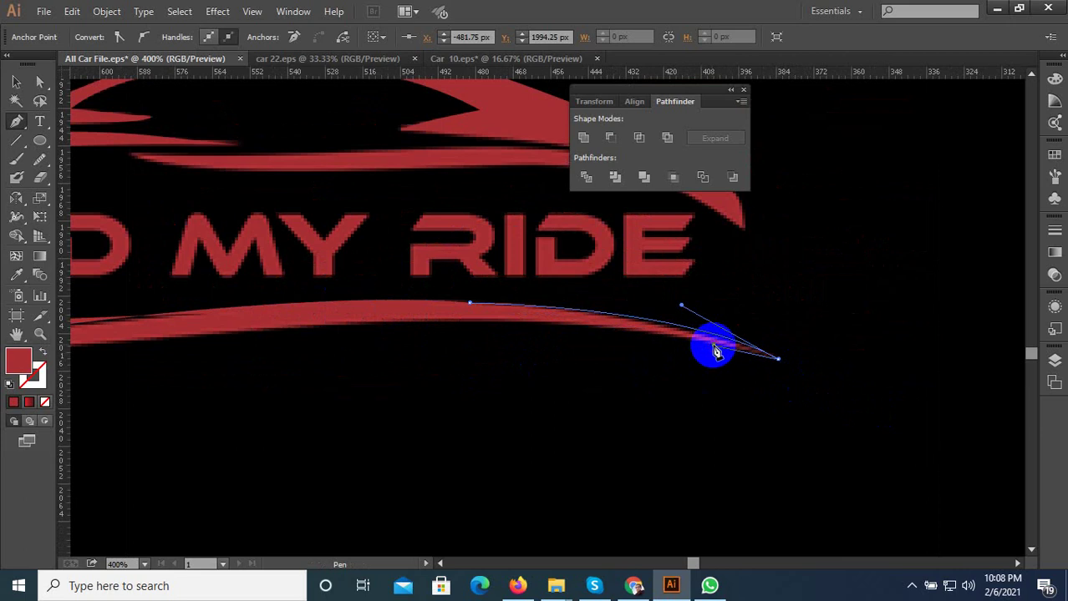
pyautogui.scroll(-2, 715, 352)
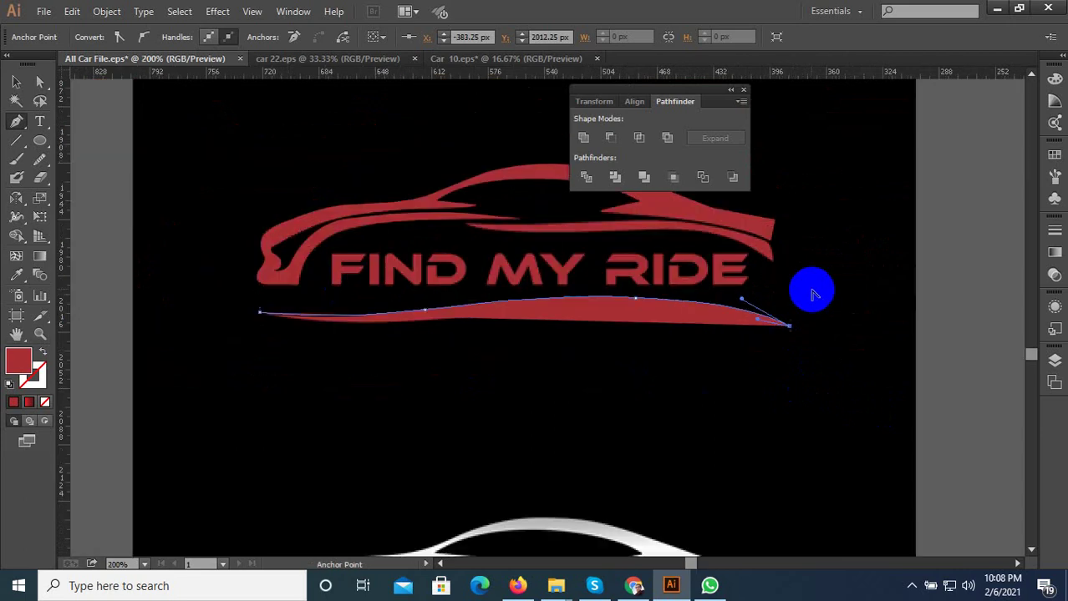
# Swap the path's fill and stroke, then trace the swoosh's lower edge from the right tip back to its middle
pyautogui.click(47, 358)
pyautogui.scroll(2, 536, 333)
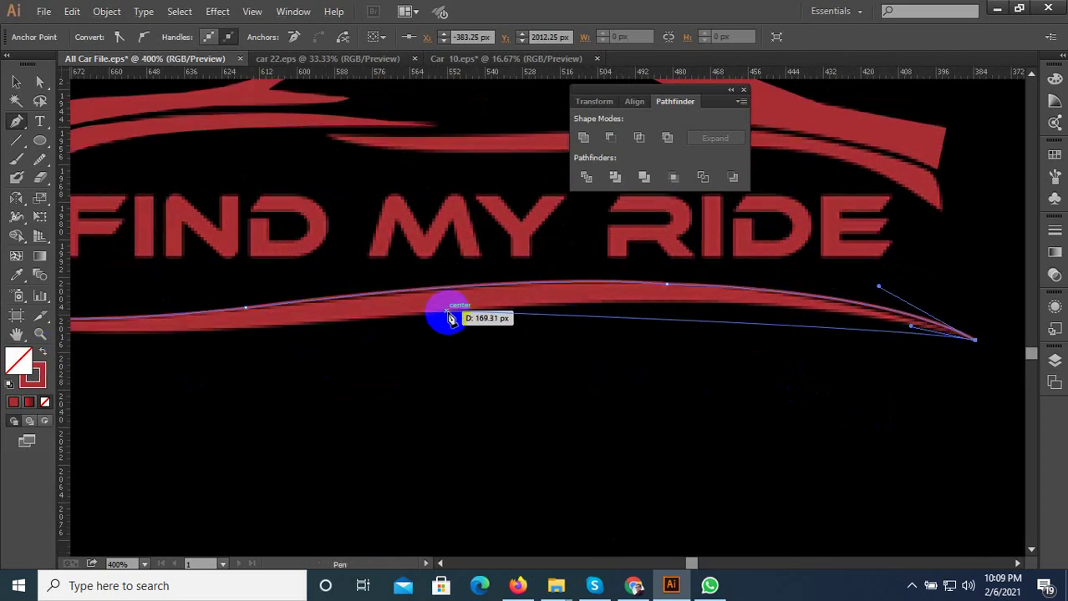
pyautogui.moveTo(446, 314); pyautogui.dragTo(108, 344)
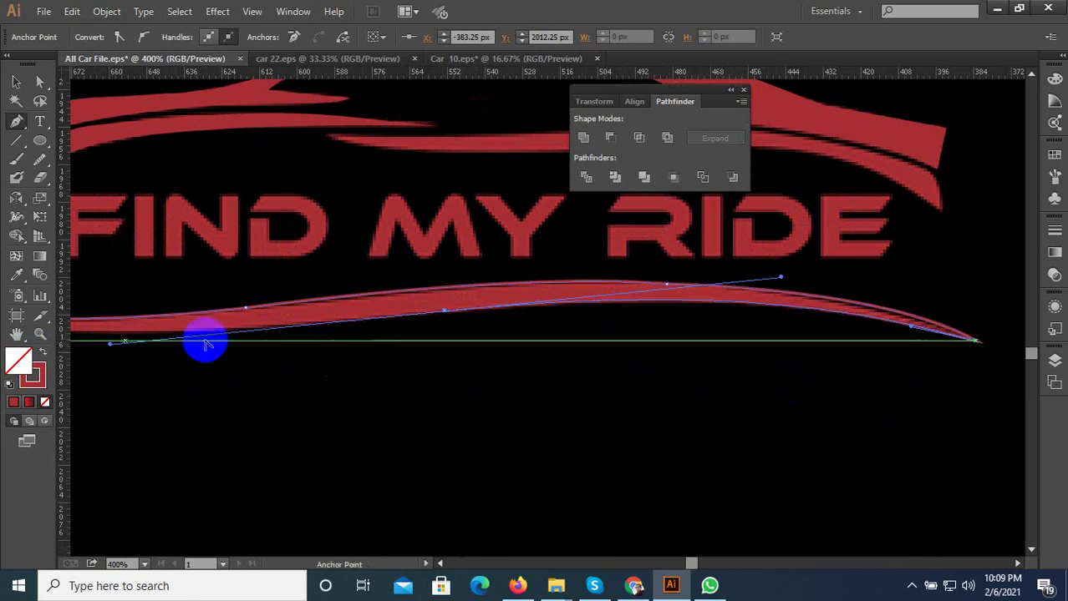
pyautogui.click(445, 313)
pyautogui.scroll(-2, 703, 358)
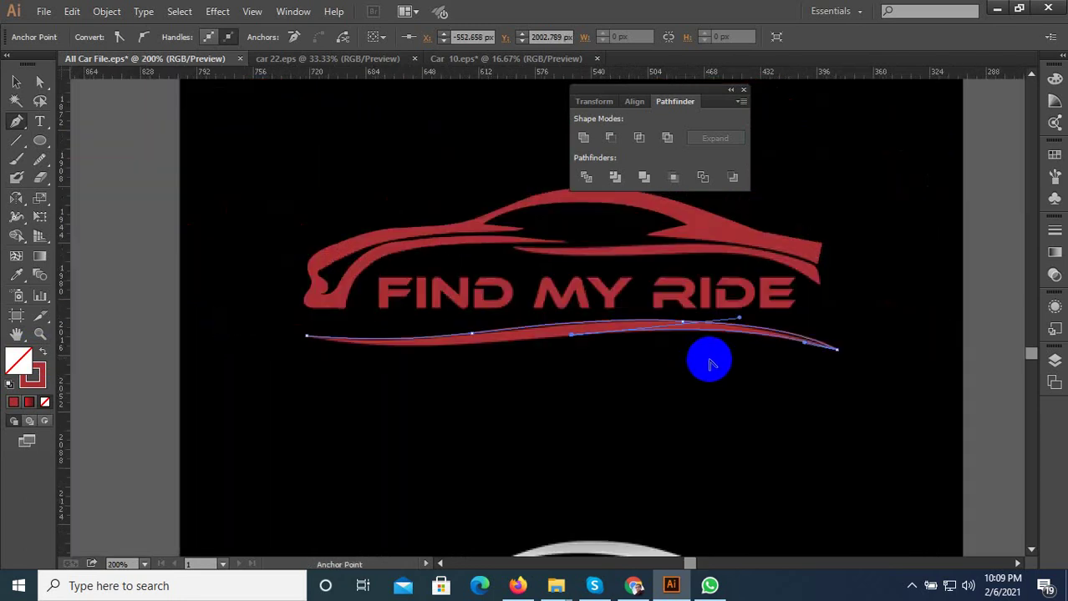
pyautogui.scroll(2, 403, 359)
pyautogui.moveTo(362, 358); pyautogui.dragTo(92, 266)
pyautogui.press('ctrl')
pyautogui.hotkey('ctrl', 'z')
pyautogui.scroll(-3, 158, 338)
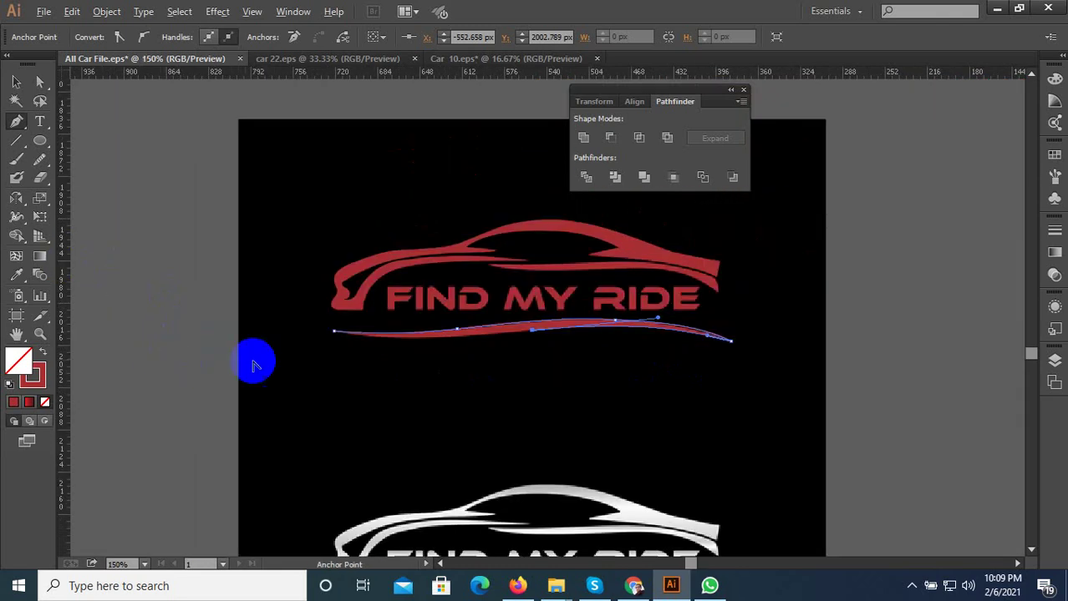
# Close the swoosh path with a curve at its left tip and fill it with the reference logo's red using the Eyedropper tool
pyautogui.scroll(2, 284, 353)
pyautogui.moveTo(359, 326); pyautogui.dragTo(238, 281)
pyautogui.click(11, 279)
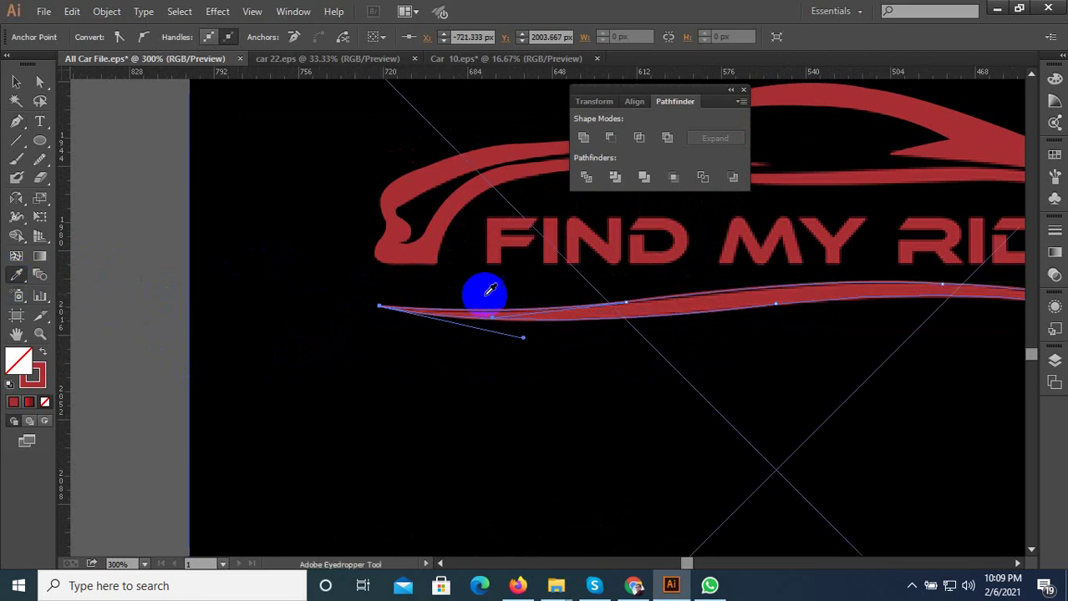
pyautogui.click(432, 239)
pyautogui.hotkey('ctrl', '1')
pyautogui.press('alt')
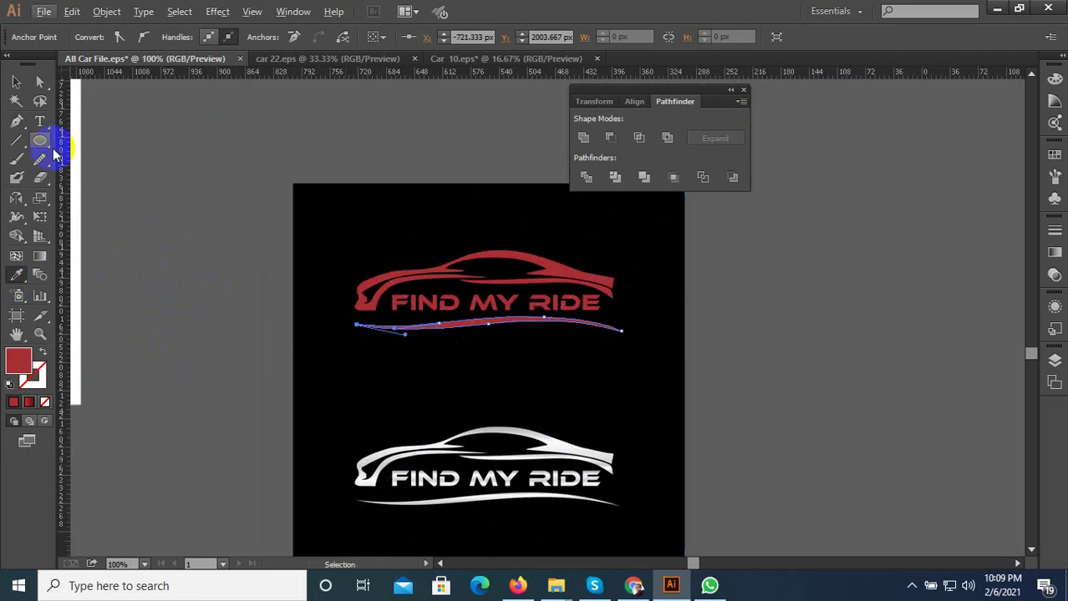
# Smooth the upper edge of the traced swoosh with the Smooth tool
pyautogui.moveTo(44, 163); pyautogui.dragTo(98, 178)
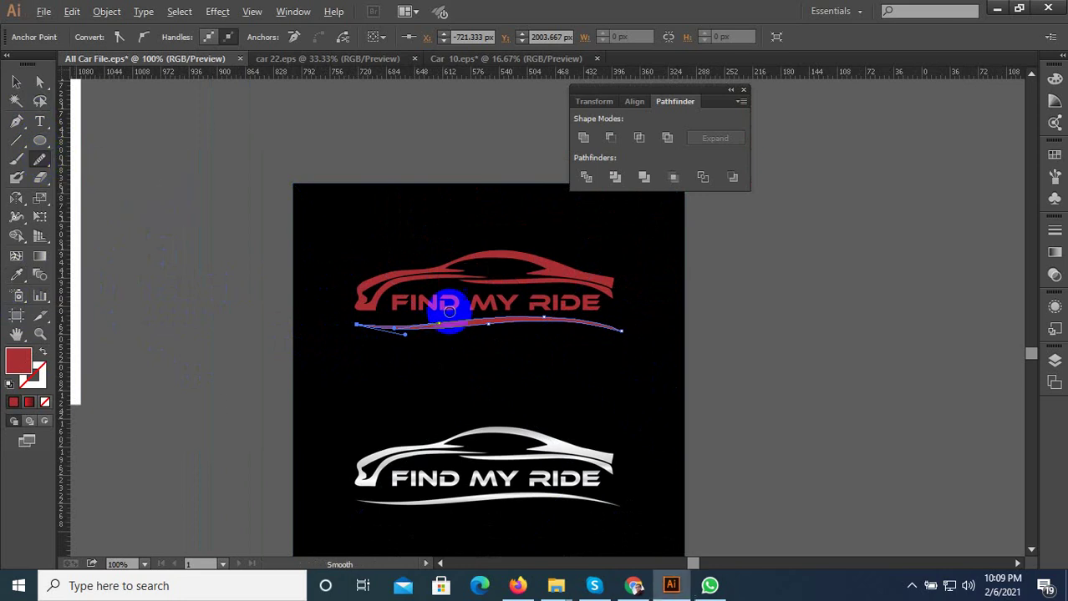
pyautogui.scroll(3, 477, 334)
pyautogui.scroll(1, 658, 298)
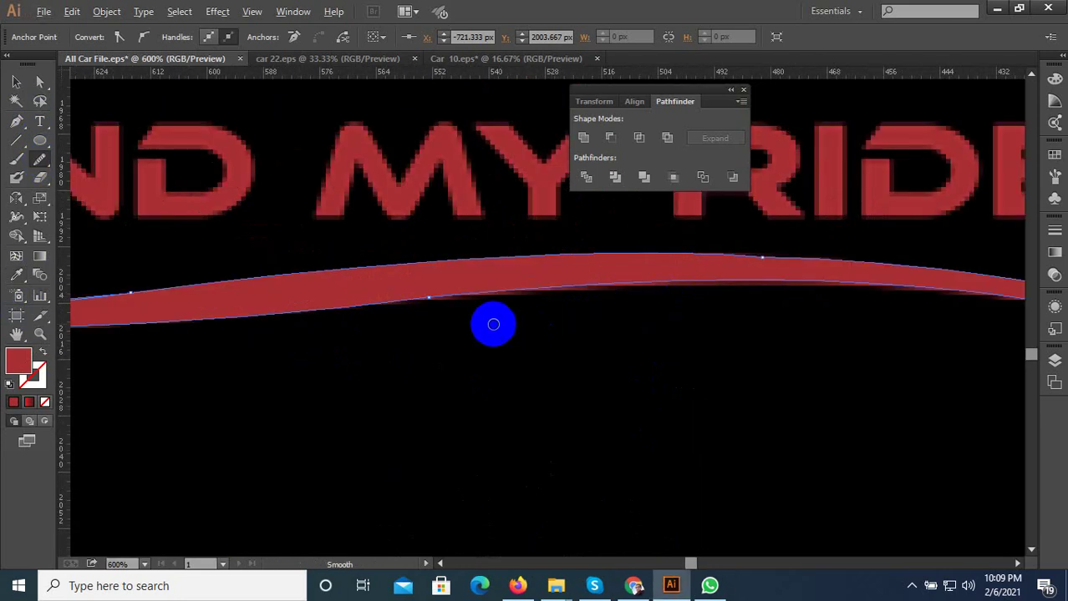
pyautogui.scroll(-2, 418, 343)
pyautogui.scroll(2, 565, 310)
pyautogui.moveTo(517, 312); pyautogui.dragTo(467, 315)
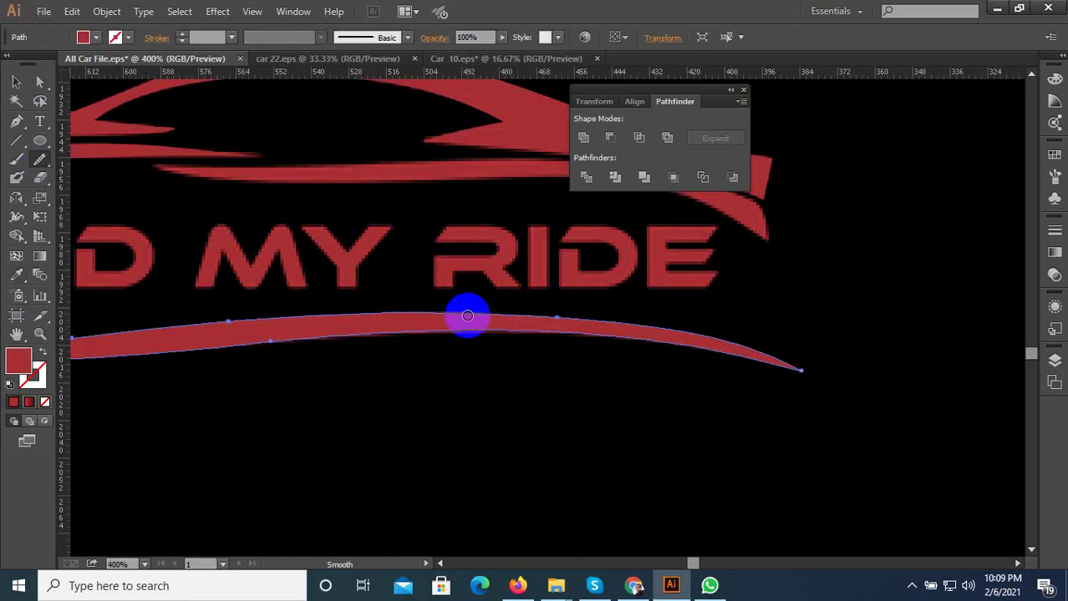
pyautogui.scroll(-3, 784, 353)
pyautogui.scroll(2, 581, 360)
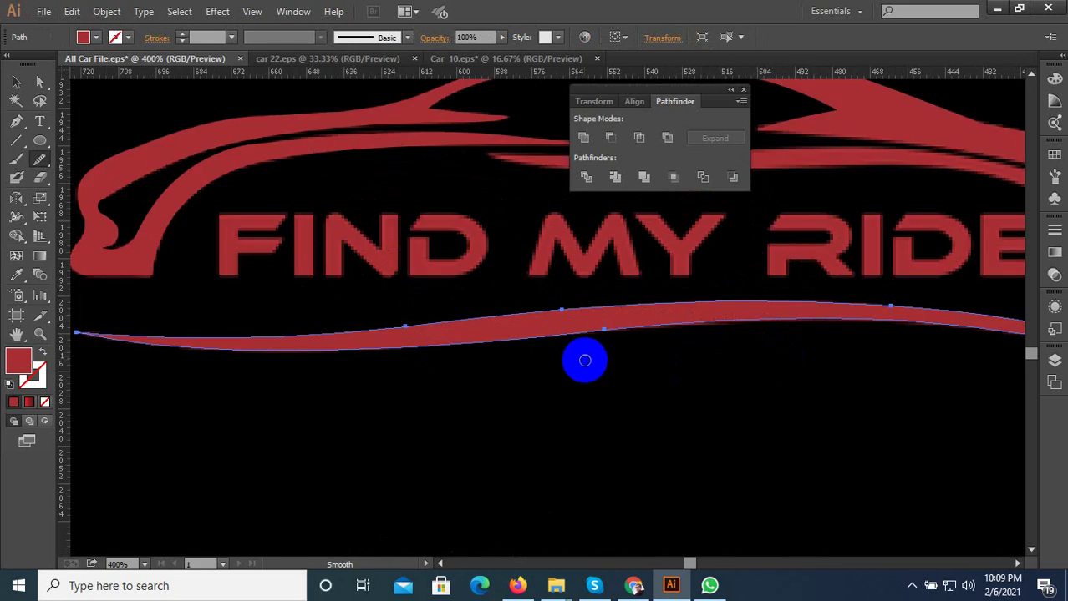
pyautogui.scroll(-1, 449, 340)
# Move the black reference image to the right, clear of the traced car and swoosh
pyautogui.click(16, 82)
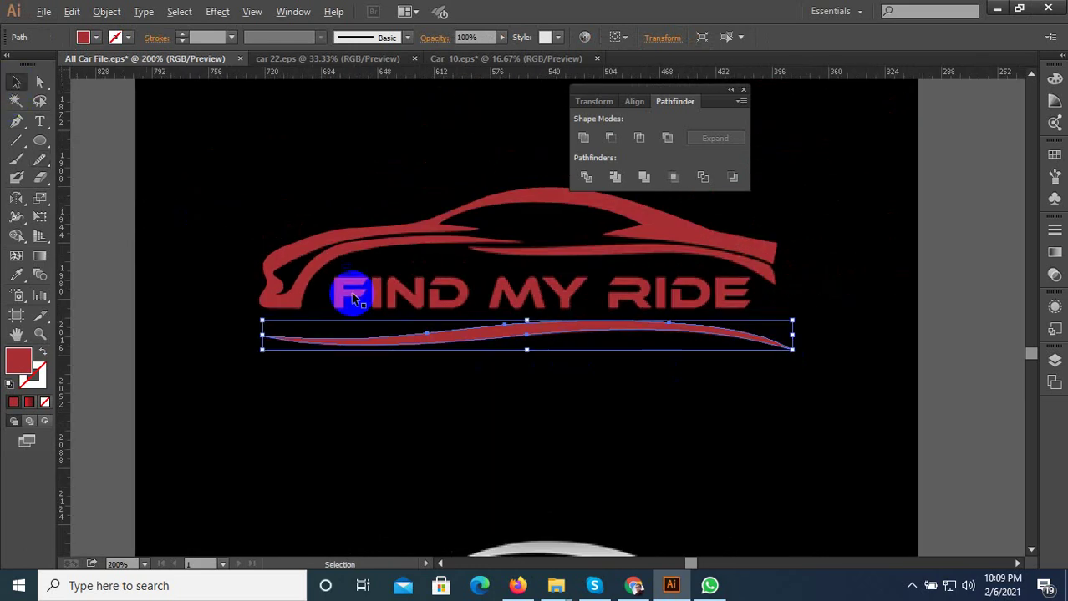
pyautogui.scroll(-3, 358, 294)
pyautogui.click(640, 348)
pyautogui.moveTo(514, 367); pyautogui.dragTo(668, 369)
pyautogui.scroll(2, 179, 162)
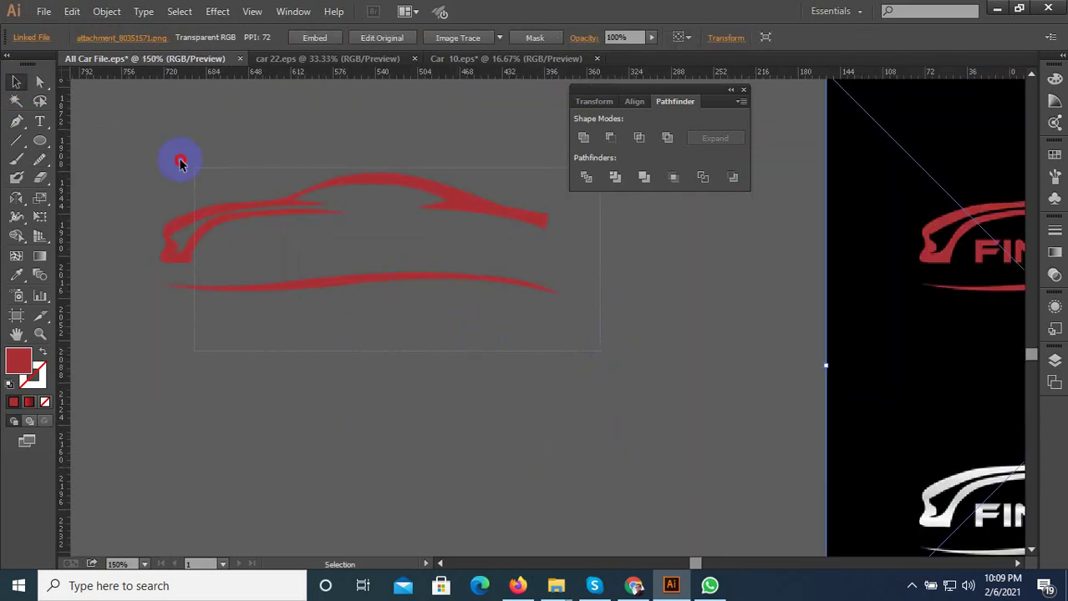
# Smooth the lower edge of the traced car's hood stripe with the Smooth tool
pyautogui.click(190, 209)
pyautogui.scroll(2, 195, 242)
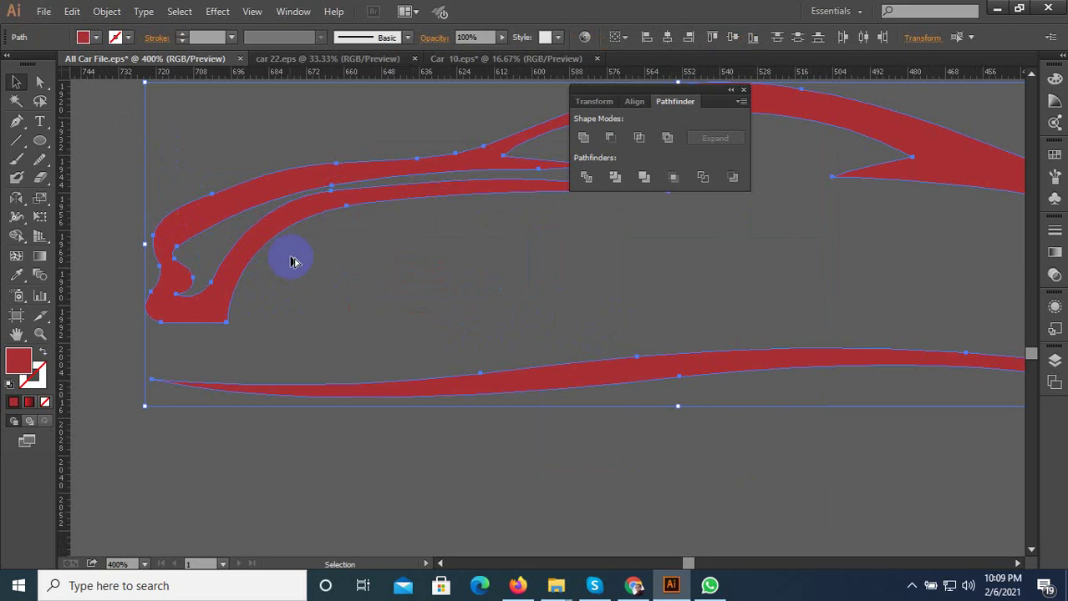
pyautogui.click(281, 128)
pyautogui.scroll(2, 343, 229)
pyautogui.click(316, 222)
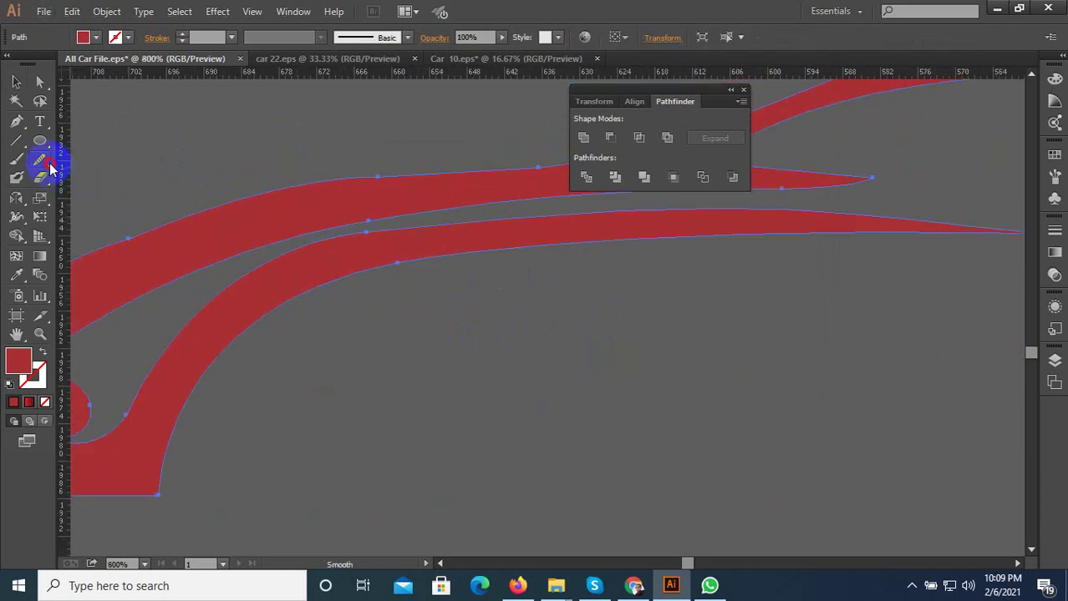
pyautogui.moveTo(51, 167); pyautogui.dragTo(92, 179)
pyautogui.moveTo(343, 214)
pyautogui.mouseDown()
pyautogui.moveTo(382, 219)
pyautogui.moveTo(398, 199)
pyautogui.mouseUp()
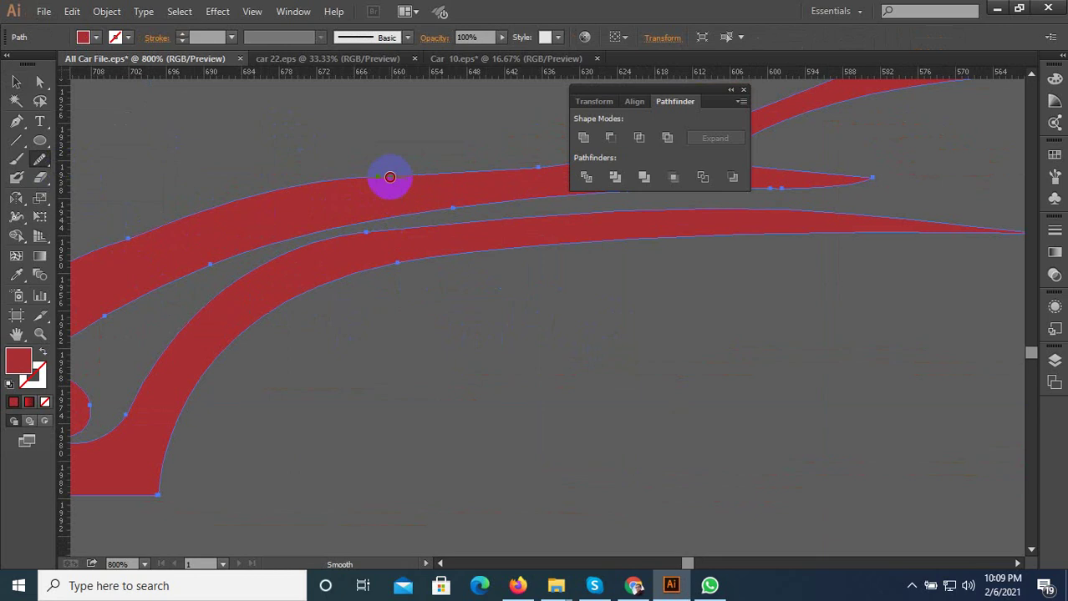
# Smooth the hood's upper edge and the roofline's slope down to the tail with the Smooth tool
pyautogui.scroll(-1, 280, 233)
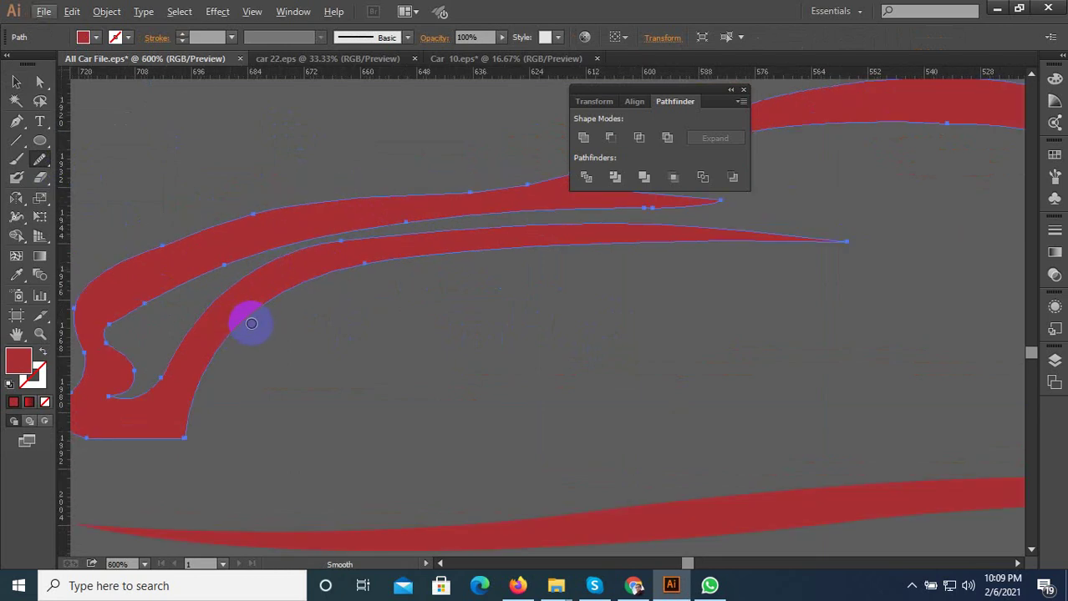
pyautogui.scroll(-3, 121, 378)
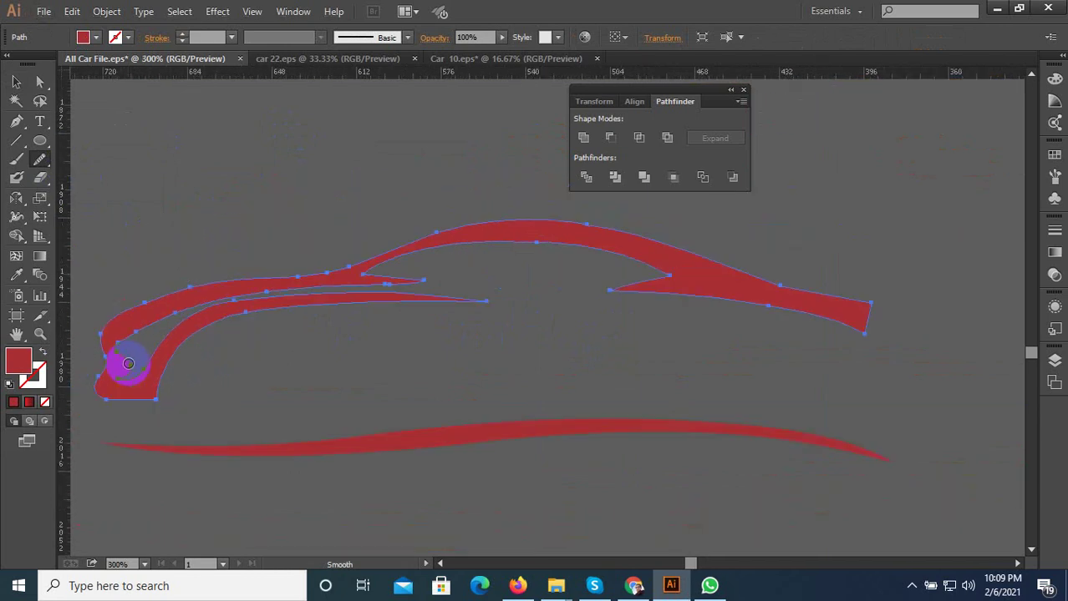
pyautogui.scroll(3, 455, 334)
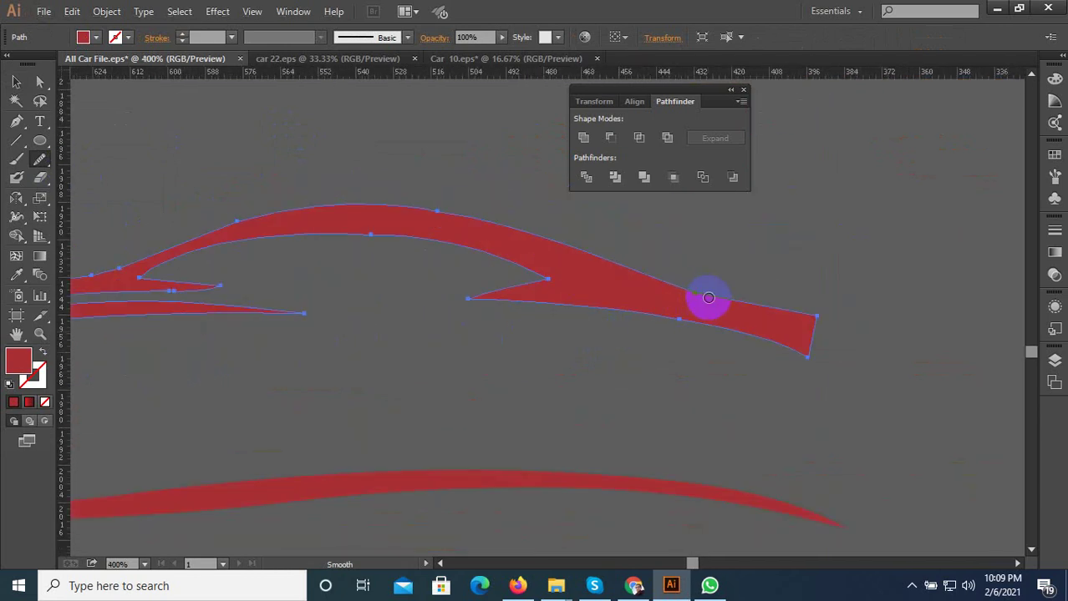
pyautogui.click(16, 81)
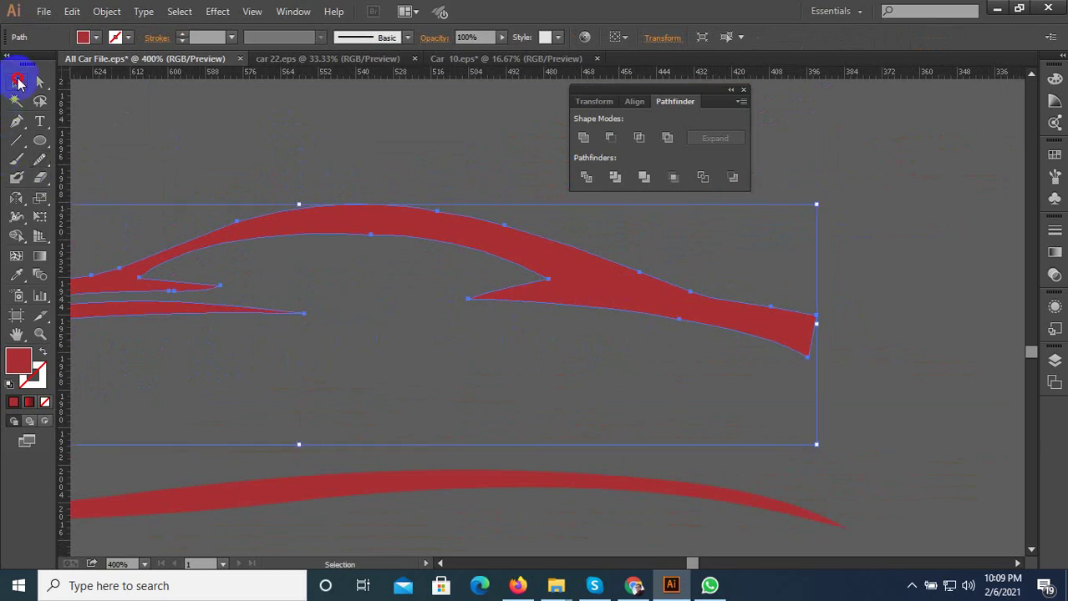
# Cut the traced car and swoosh together from beside the reference image
pyautogui.click(424, 274)
pyautogui.scroll(-2, 526, 336)
pyautogui.hotkey('ctrl', 'a')
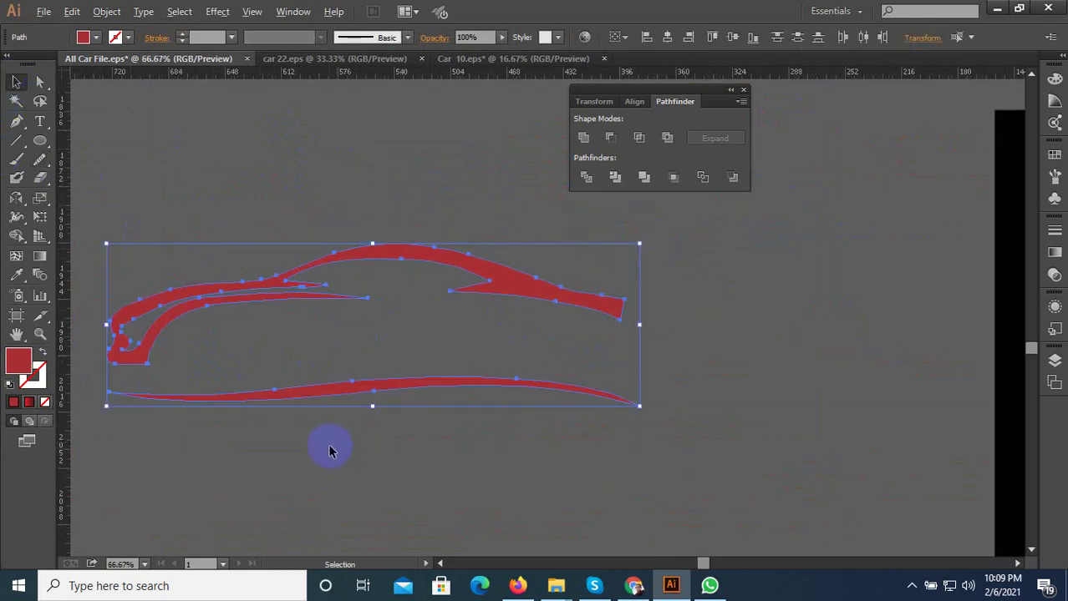
pyautogui.scroll(-3, 343, 455)
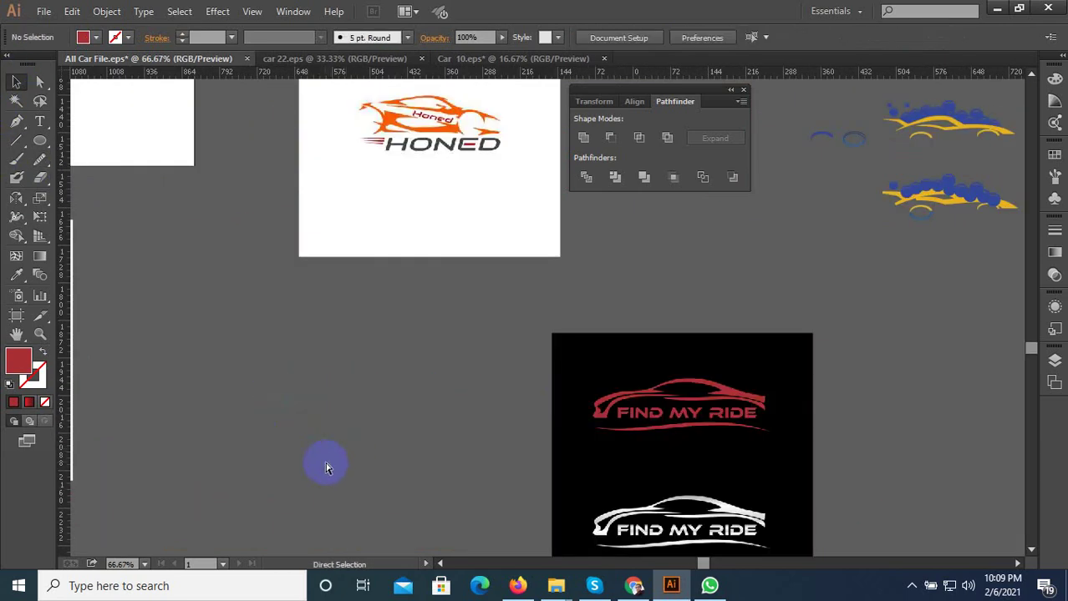
pyautogui.scroll(-4, 326, 468)
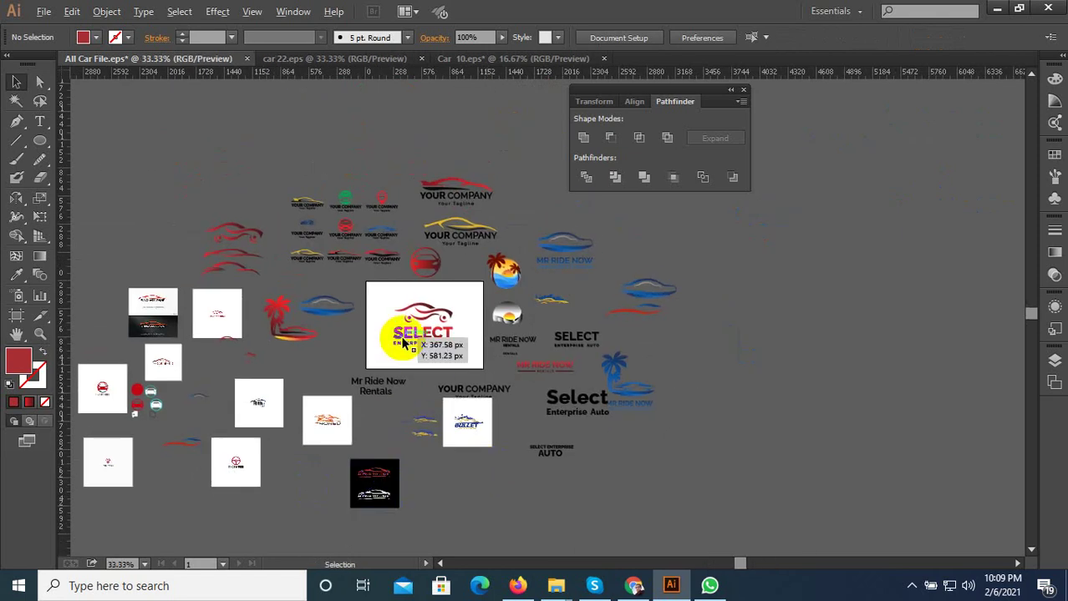
# Delete the old car icon above the SELECT wordmark on the main artboard
pyautogui.scroll(3, 417, 341)
pyautogui.click(529, 339)
pyautogui.scroll(-1, 529, 348)
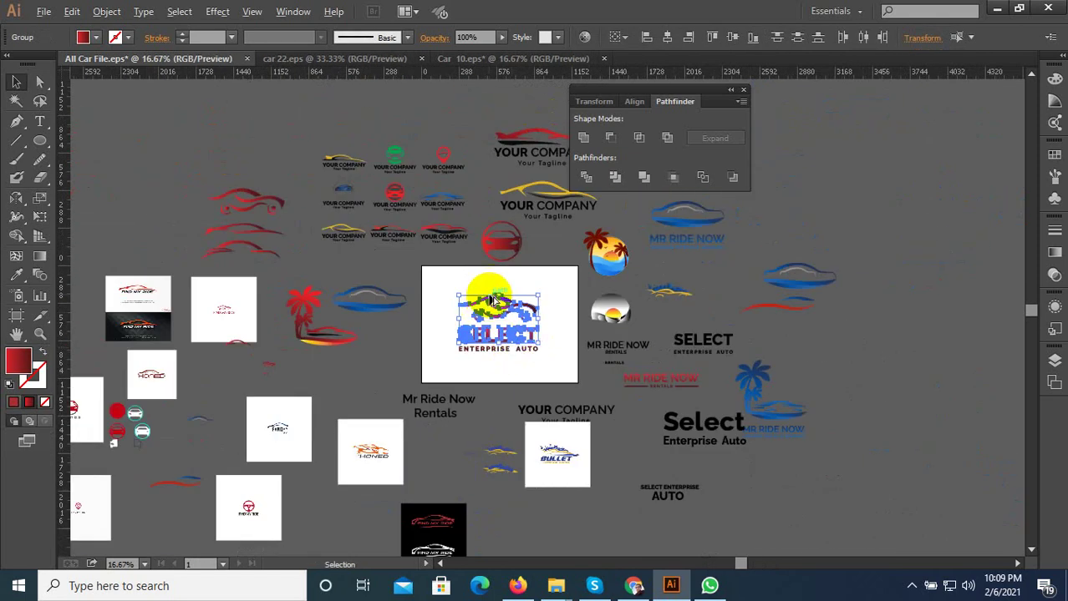
pyautogui.scroll(1, 528, 357)
pyautogui.click(574, 294)
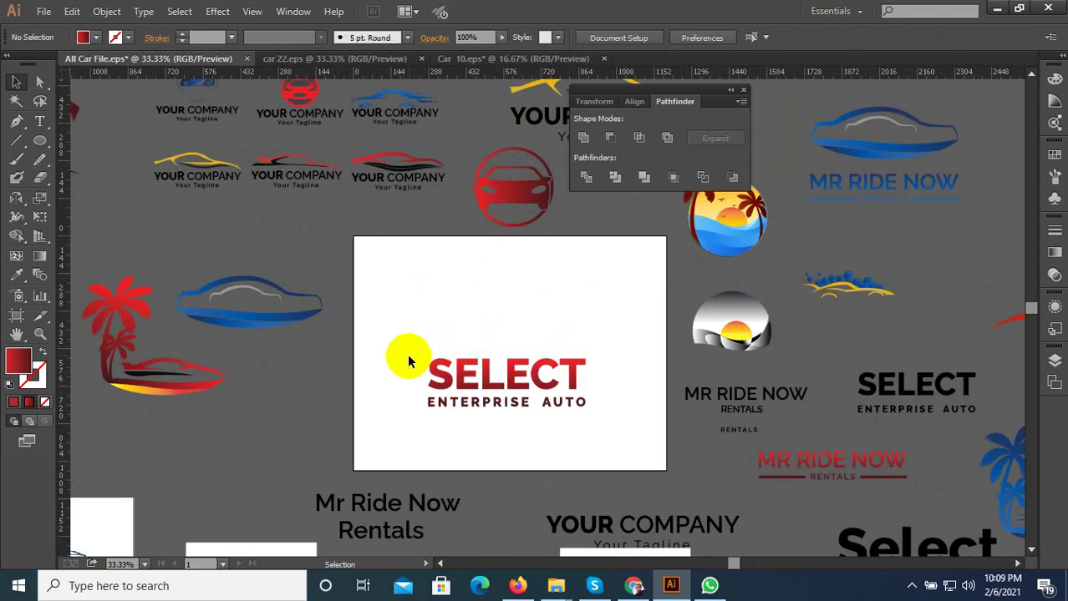
# Paste the traced car and swoosh onto the artboard and place them above the SELECT wordmark
pyautogui.hotkey('ctrl', 'v')
pyautogui.scroll(2, 470, 341)
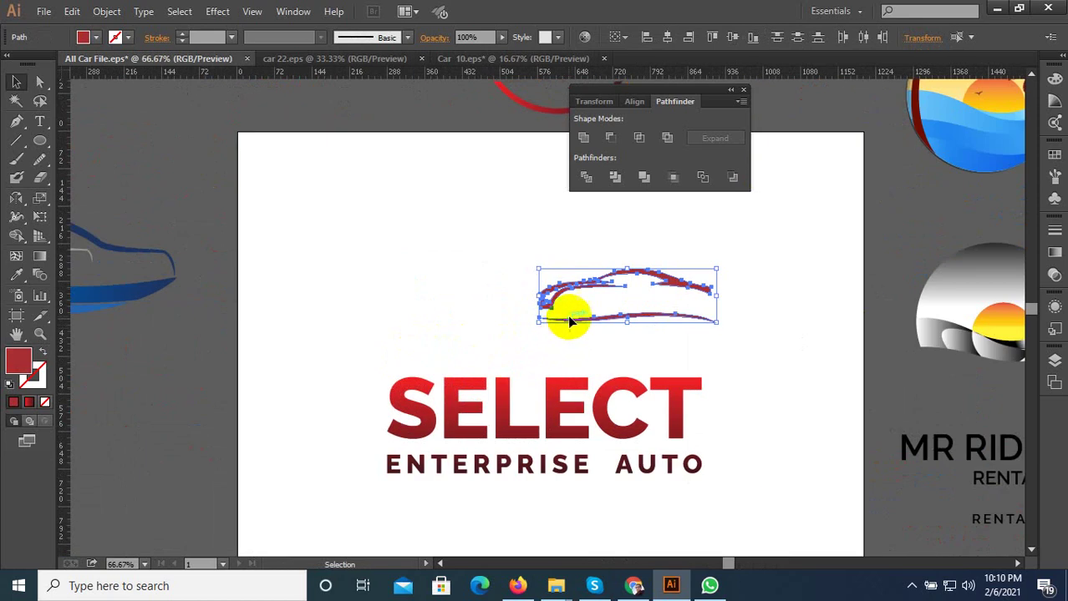
pyautogui.moveTo(569, 321); pyautogui.dragTo(459, 314)
# Recolor the ENTERPRISE AUTO text dark grey with the Eyedropper tool
pyautogui.click(467, 337)
pyautogui.moveTo(773, 489); pyautogui.dragTo(581, 469)
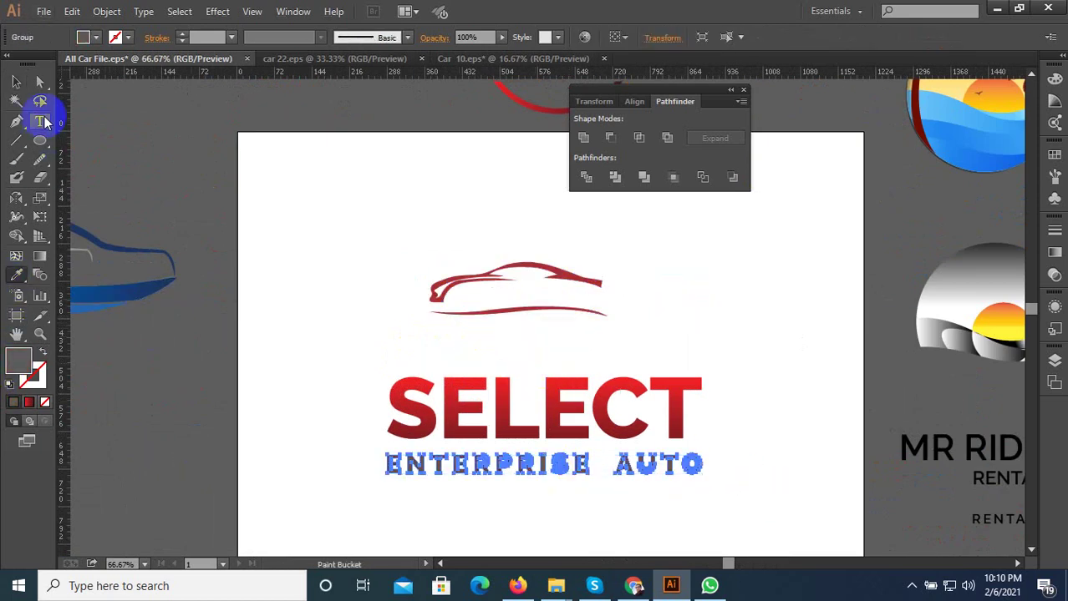
pyautogui.click(19, 81)
pyautogui.click(242, 163)
# Scale the car and swoosh to the width of the SELECT wordmark and place them just above it
pyautogui.moveTo(643, 241); pyautogui.dragTo(341, 334)
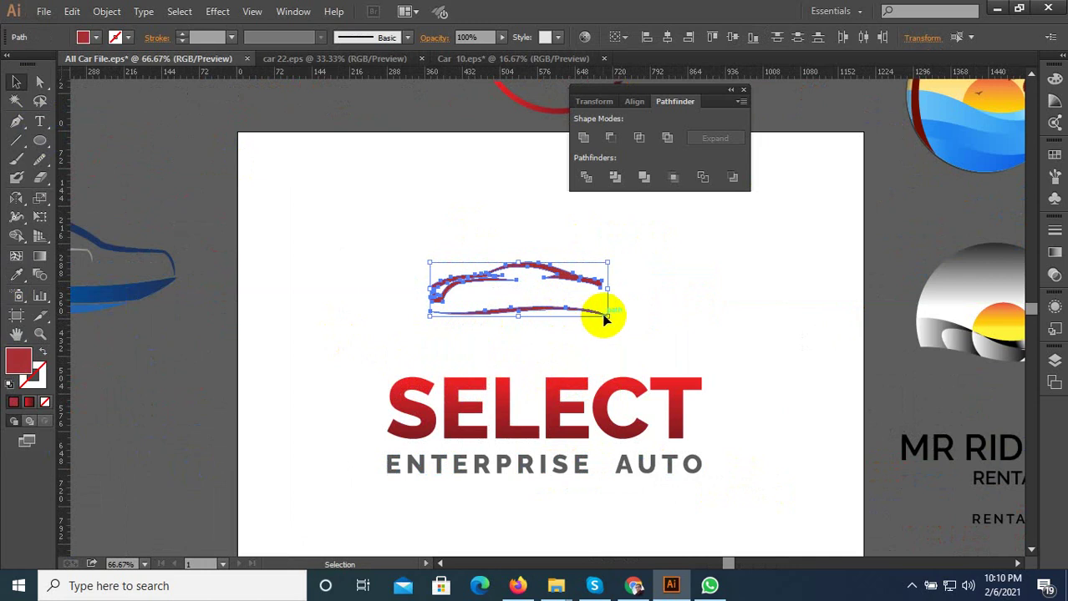
pyautogui.moveTo(607, 315); pyautogui.dragTo(698, 372)
pyautogui.moveTo(429, 347); pyautogui.dragTo(411, 394)
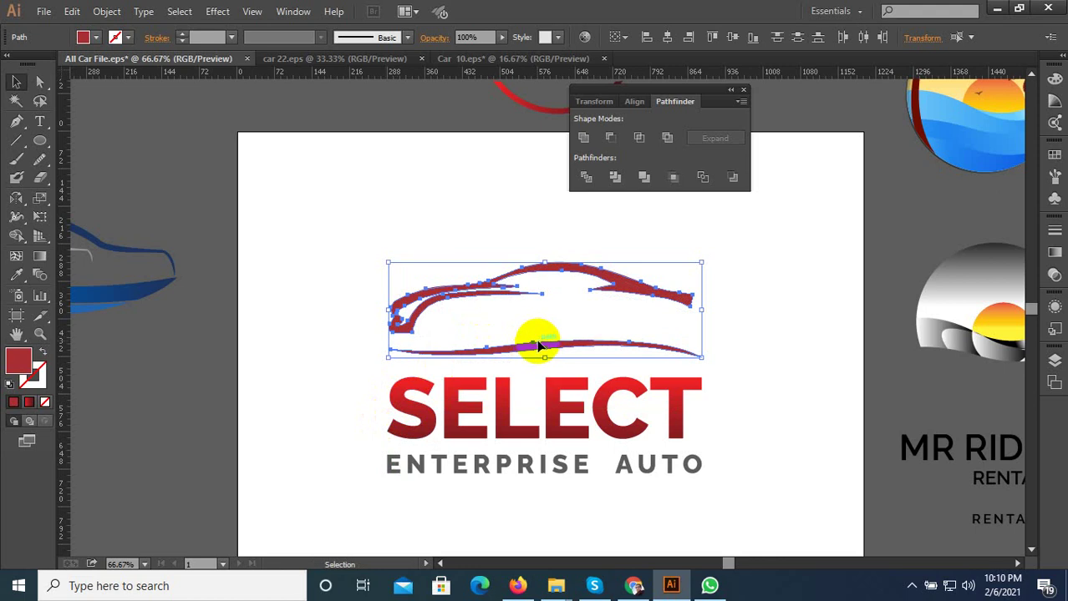
pyautogui.moveTo(537, 344); pyautogui.dragTo(535, 352)
pyautogui.click(485, 236)
pyautogui.scroll(-1, 439, 379)
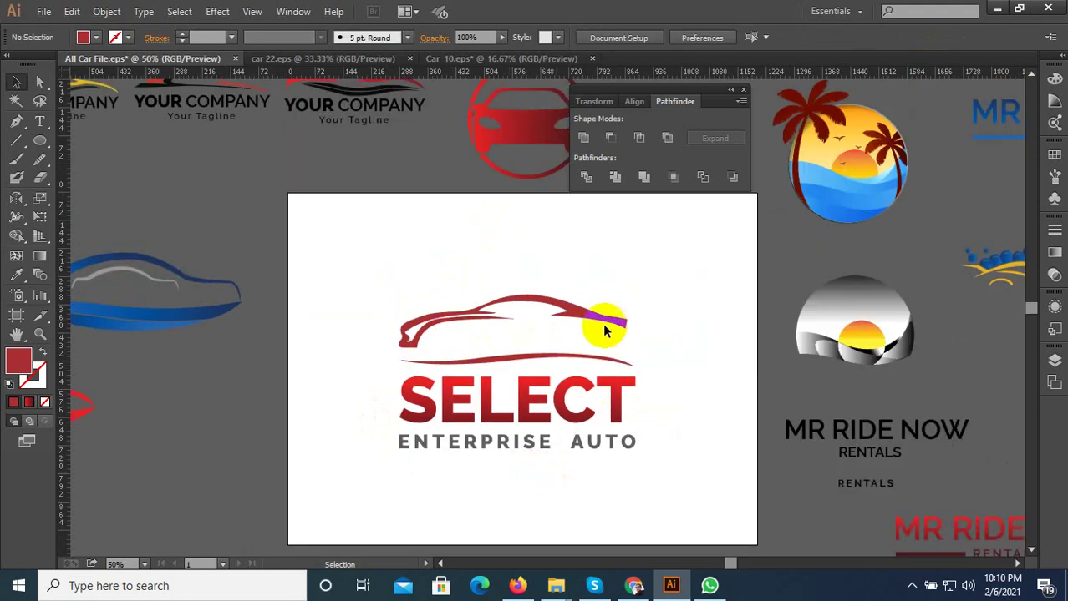
# Apply the SELECT lettering's red gradient to the car and swoosh with the Eyedropper tool
pyautogui.moveTo(616, 302); pyautogui.dragTo(519, 358)
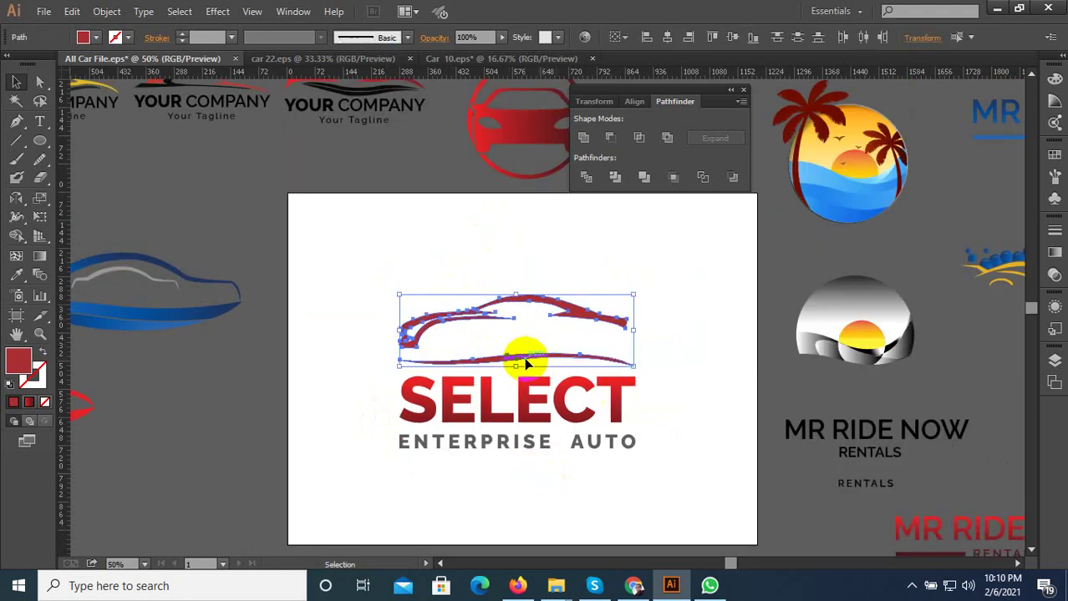
pyautogui.click(242, 333)
pyautogui.moveTo(525, 246); pyautogui.dragTo(484, 354)
pyautogui.click(18, 276)
pyautogui.click(457, 396)
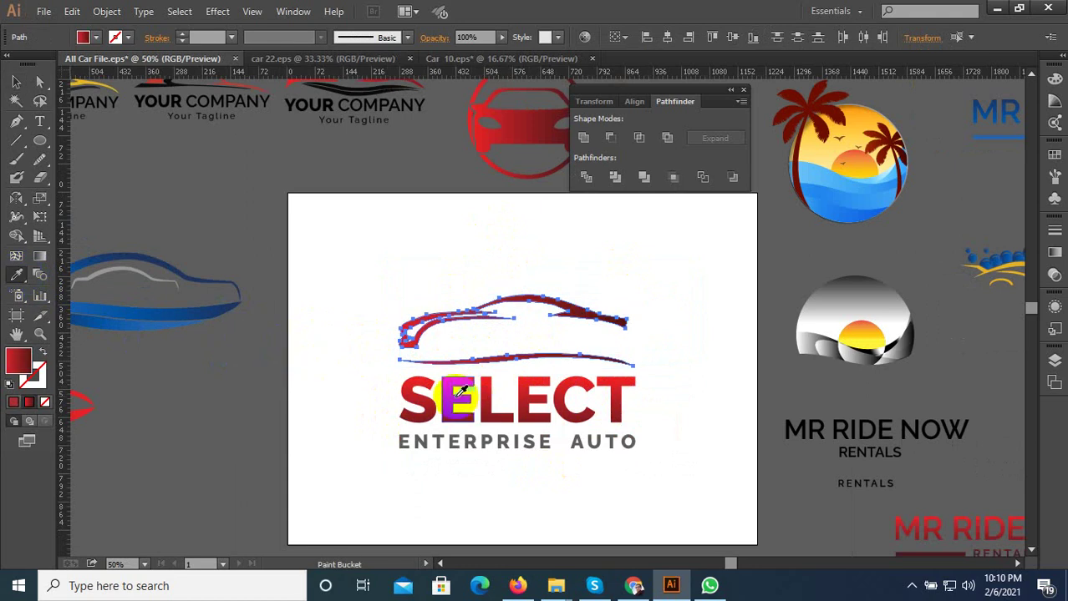
pyautogui.click(16, 81)
pyautogui.click(460, 234)
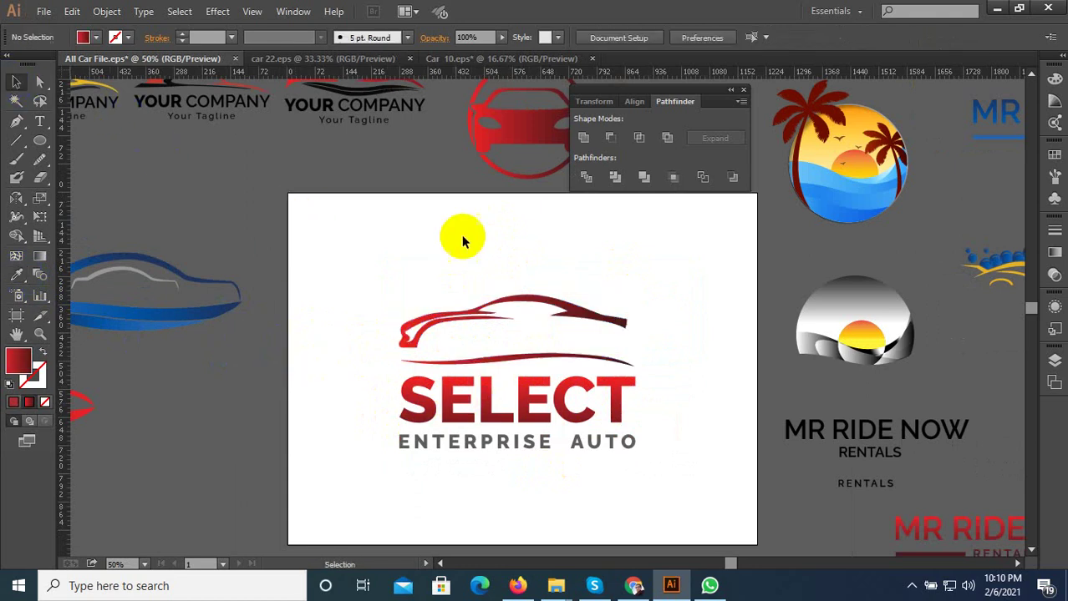
# Copy the front wheel's arc and hub from inside the grouped red gradient car with wheels
pyautogui.hotkey('ctrl', '-')
pyautogui.scroll(3, 195, 246)
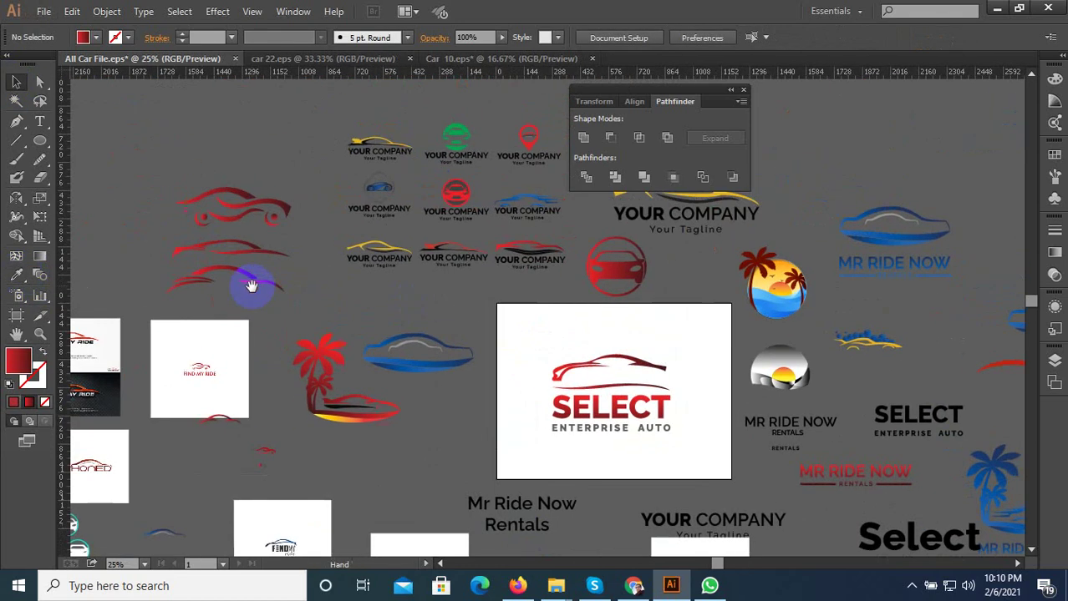
pyautogui.click(190, 286)
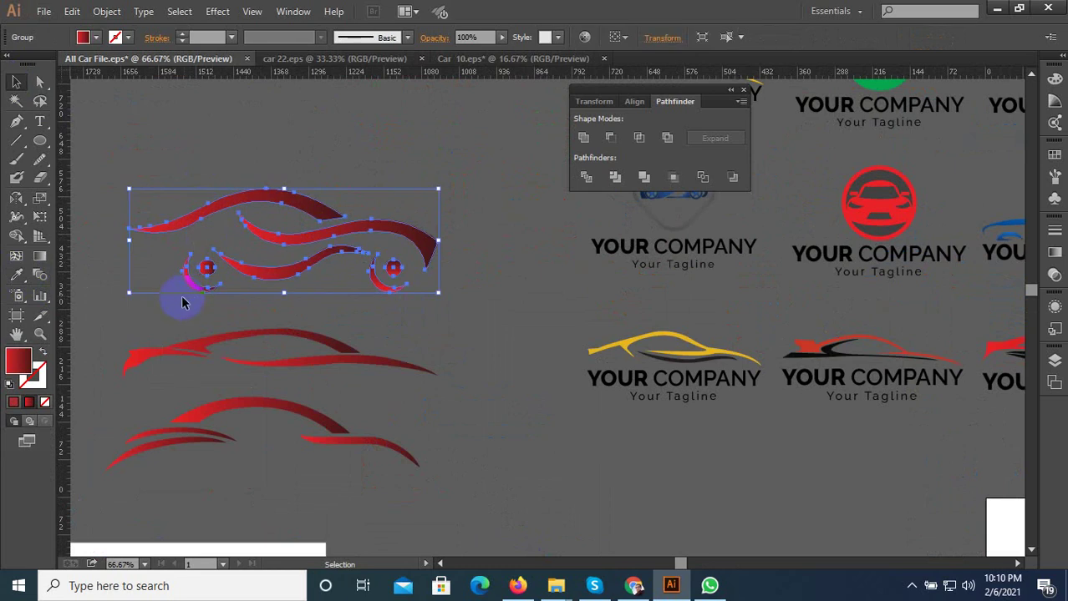
pyautogui.click(184, 303)
pyautogui.click(191, 289)
pyautogui.doubleClick(191, 305)
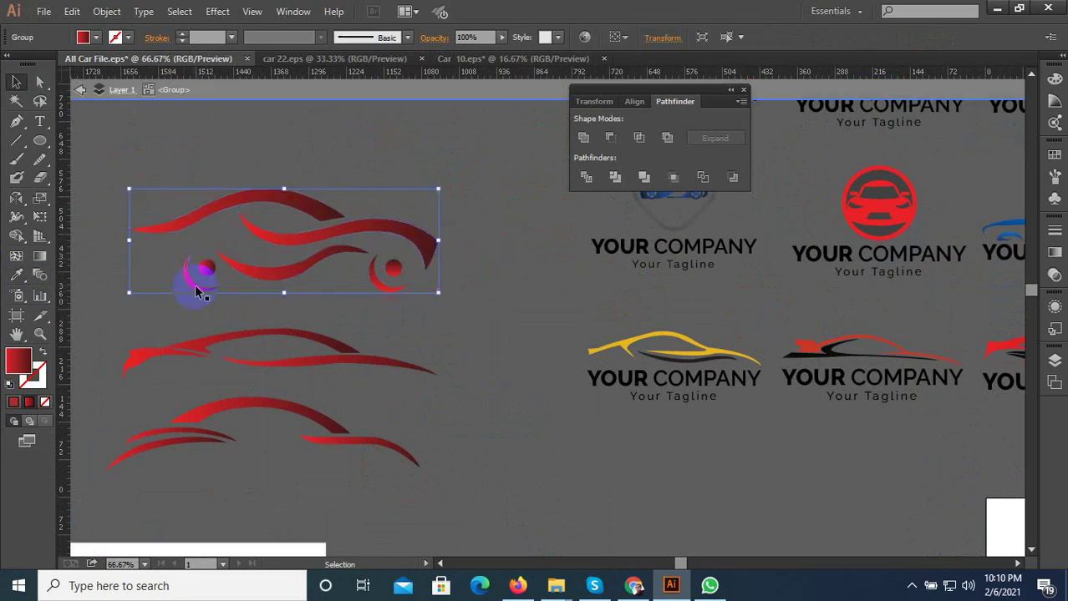
pyautogui.click(184, 271)
pyautogui.doubleClick(208, 309)
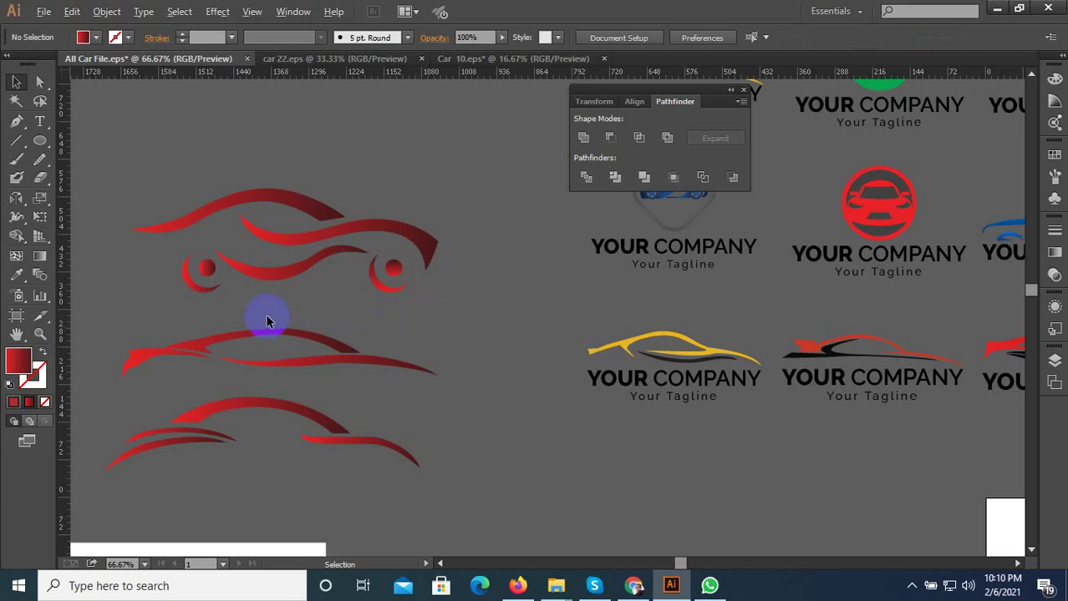
# Paste the wheel under the SELECT car's hood and rotate it so its arc curves beneath the hub
pyautogui.scroll(-3, 263, 318)
pyautogui.scroll(3, 577, 394)
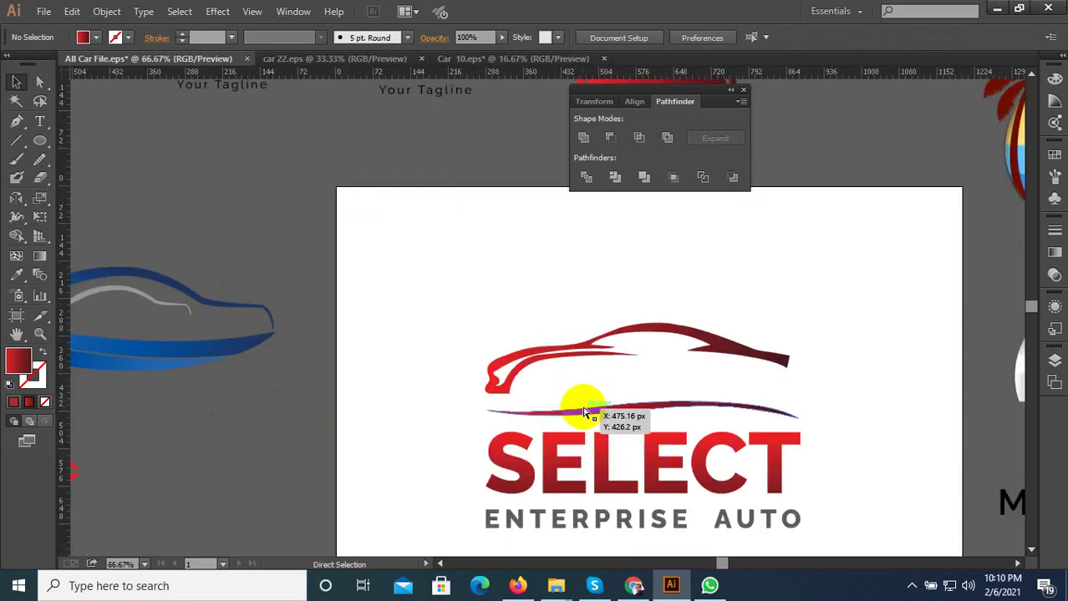
pyautogui.click(567, 370)
pyautogui.scroll(2, 516, 328)
pyautogui.moveTo(518, 324); pyautogui.dragTo(620, 410)
pyautogui.moveTo(543, 446); pyautogui.dragTo(526, 483)
# Scale the front wheel down slightly and position it between the hood stripe and the swoosh
pyautogui.scroll(3, 466, 377)
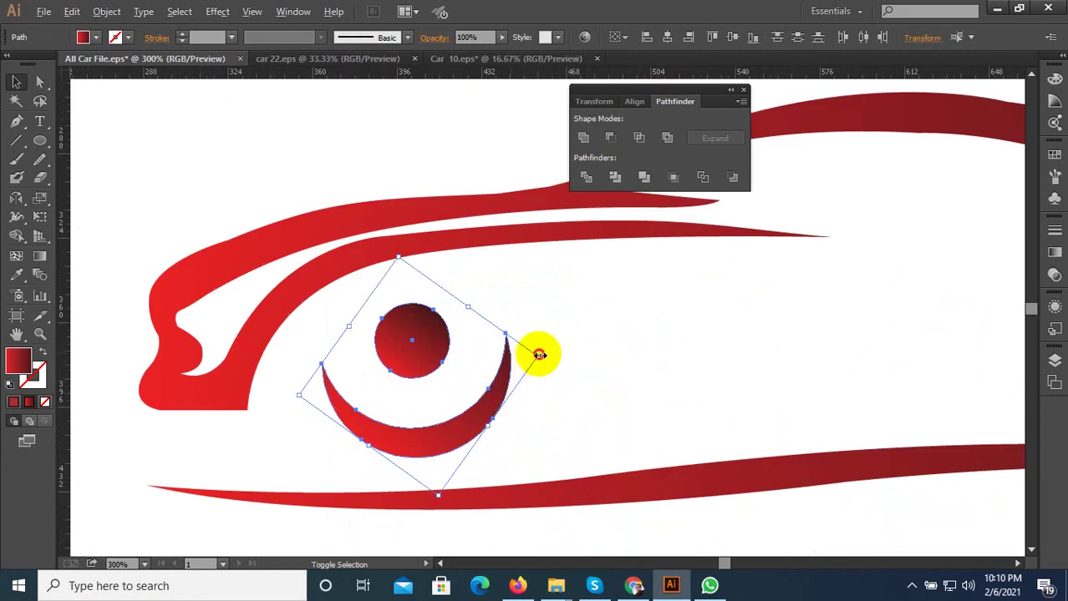
pyautogui.moveTo(538, 355); pyautogui.dragTo(505, 372)
pyautogui.moveTo(448, 410); pyautogui.dragTo(431, 426)
pyautogui.scroll(-2, 480, 379)
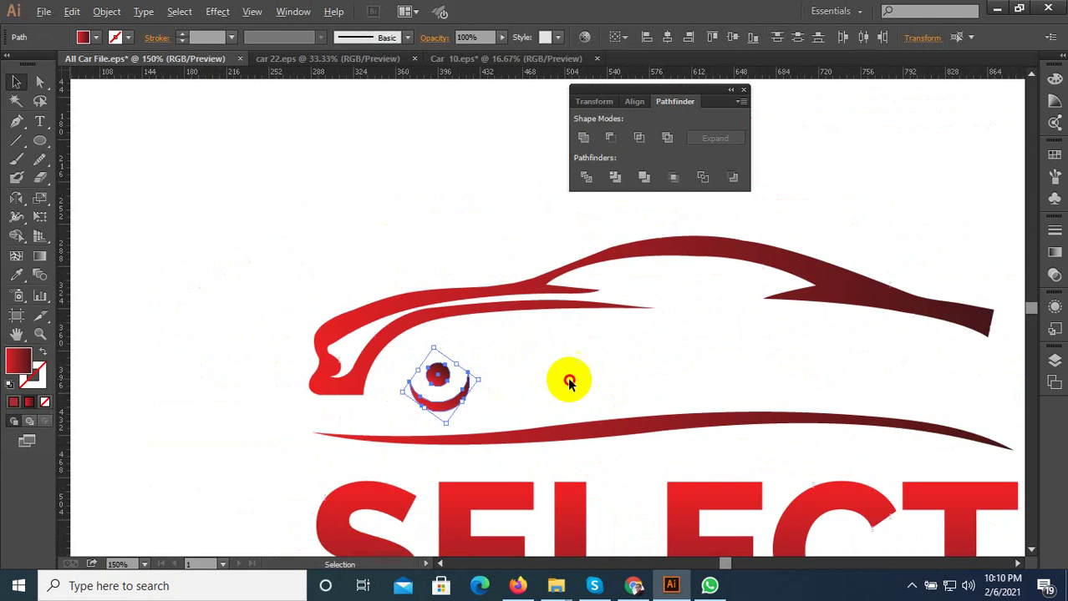
pyautogui.scroll(-4, 569, 381)
# Duplicate the front wheel under the car's tail and rotate the copy slightly clockwise
pyautogui.scroll(4, 445, 363)
pyautogui.moveTo(386, 380); pyautogui.dragTo(276, 326)
pyautogui.moveTo(325, 355); pyautogui.dragTo(815, 325)
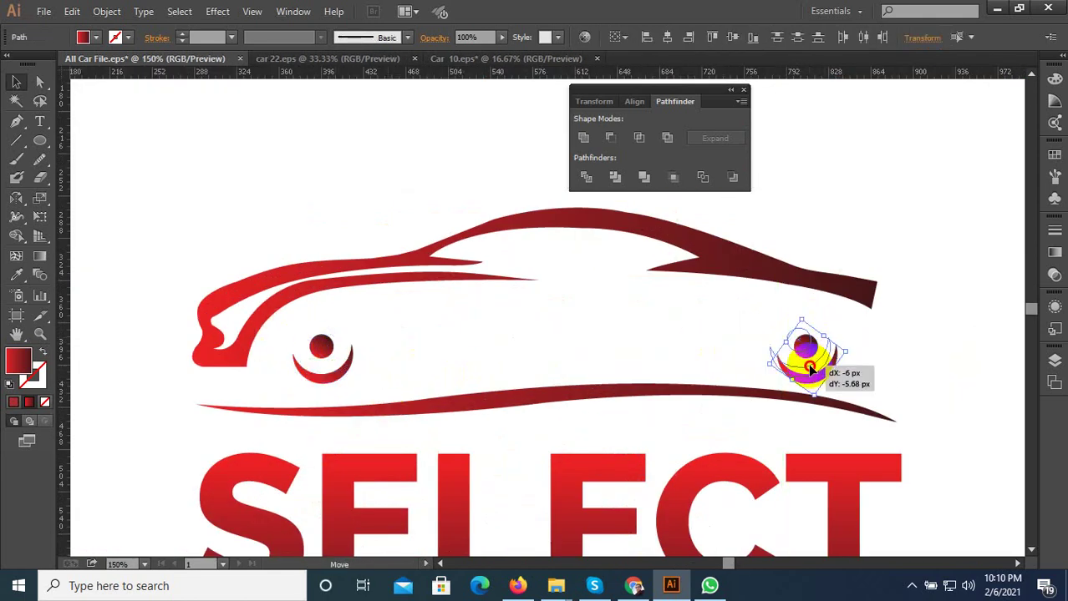
pyautogui.moveTo(846, 345); pyautogui.dragTo(844, 381)
pyautogui.click(592, 306)
pyautogui.scroll(-2, 572, 314)
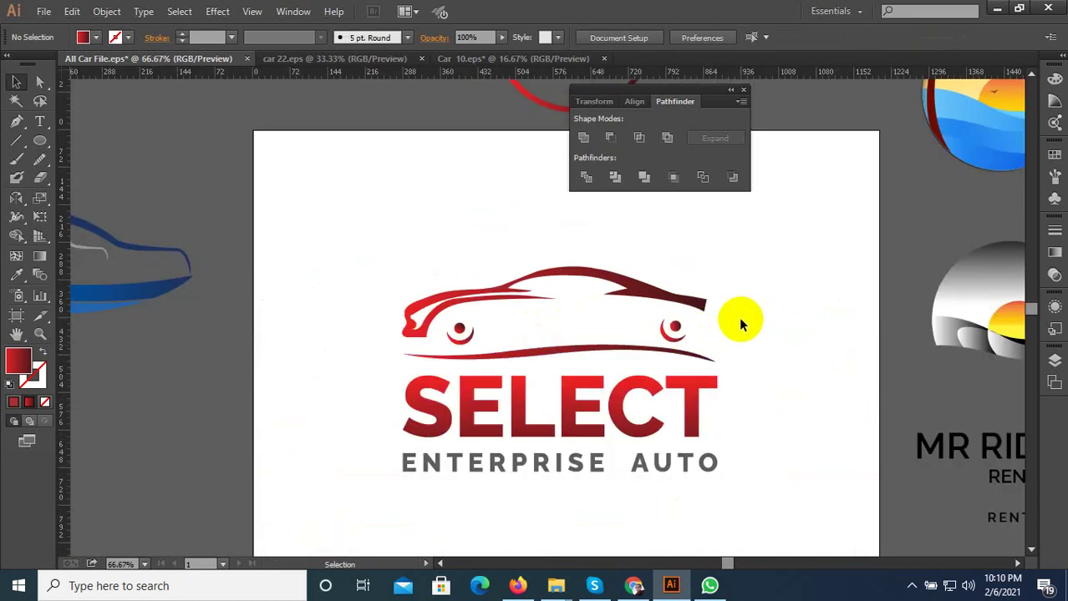
# Export the artboard for web as a high-quality JPEG named Select--3 in the 2021 folder
pyautogui.hotkey('ctrl', '-')
pyautogui.hotkey('ctrl', '-')
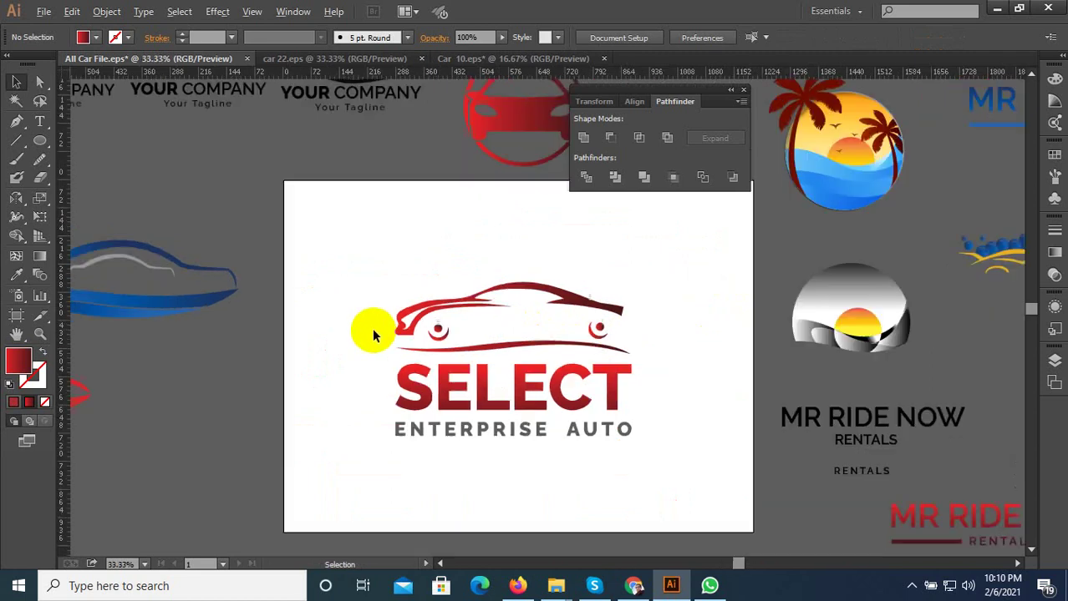
pyautogui.hotkey('ctrl', 'alt', 'shift', 's')
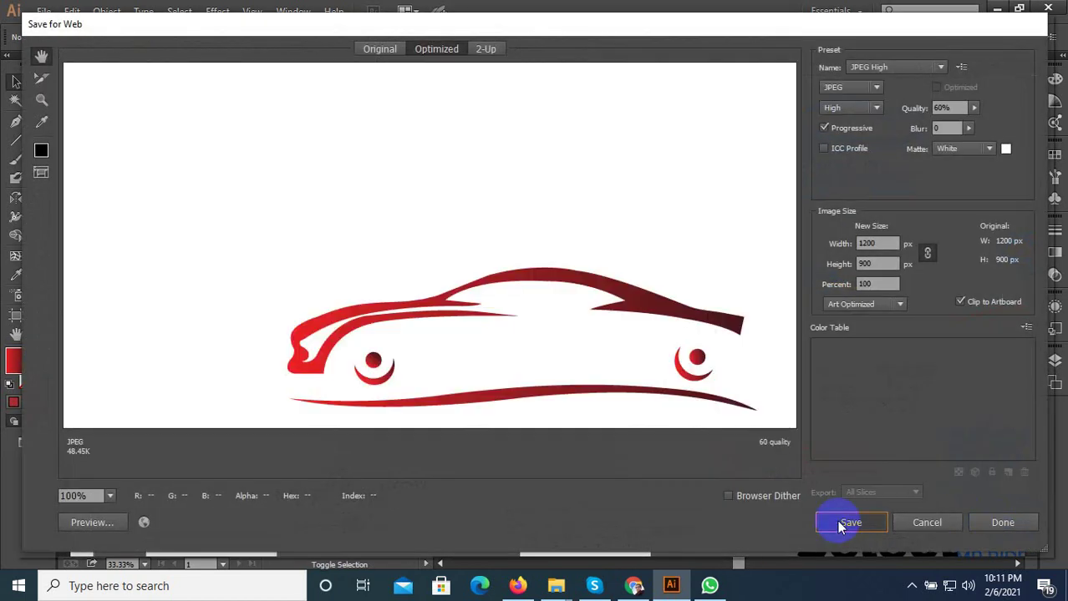
pyautogui.click(842, 525)
pyautogui.click(763, 322)
pyautogui.rightClick(789, 330)
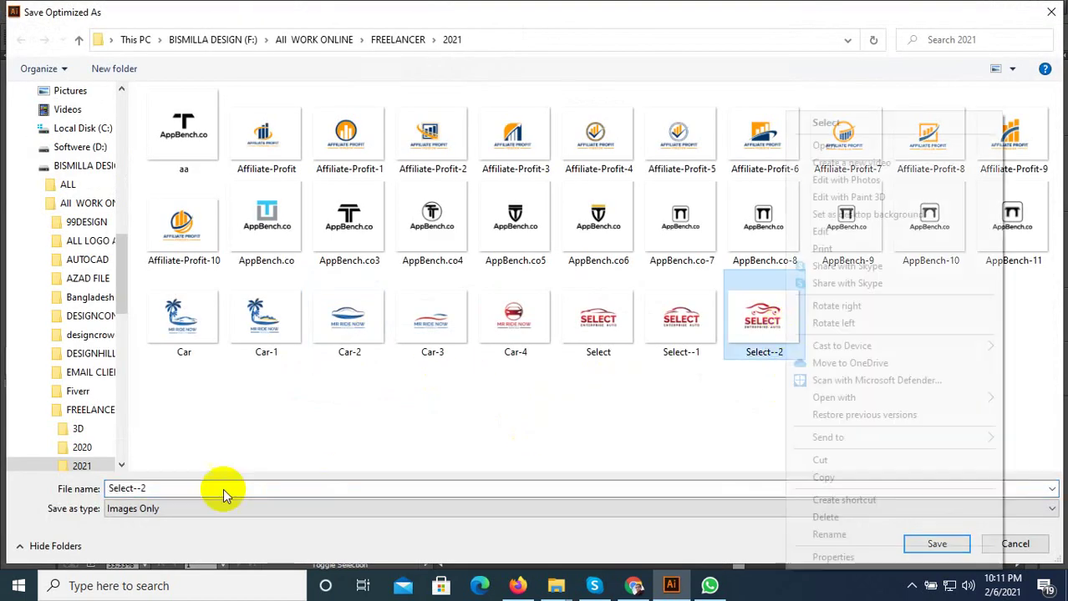
pyautogui.doubleClick(173, 488)
pyautogui.write('3')
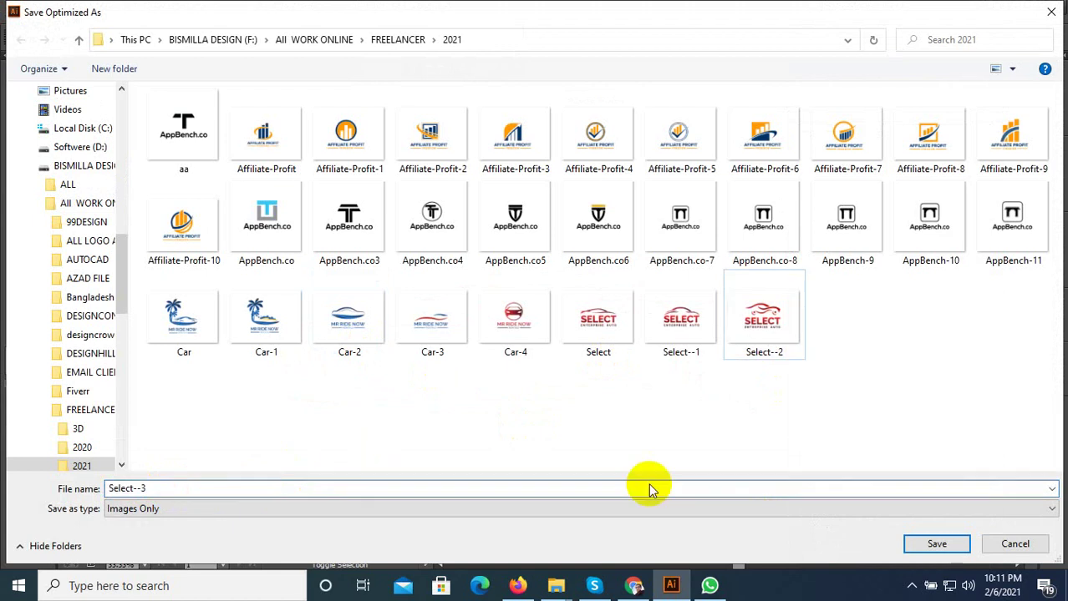
pyautogui.click(932, 545)
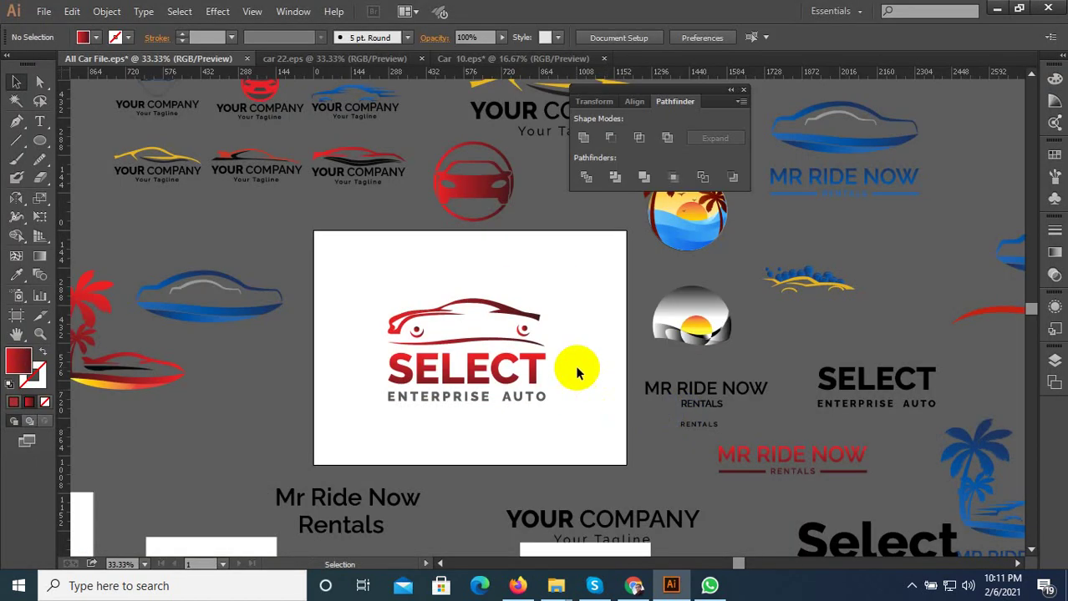
# Switch to the car 22.eps document
pyautogui.click(367, 286)
pyautogui.click(489, 305)
pyautogui.click(334, 58)
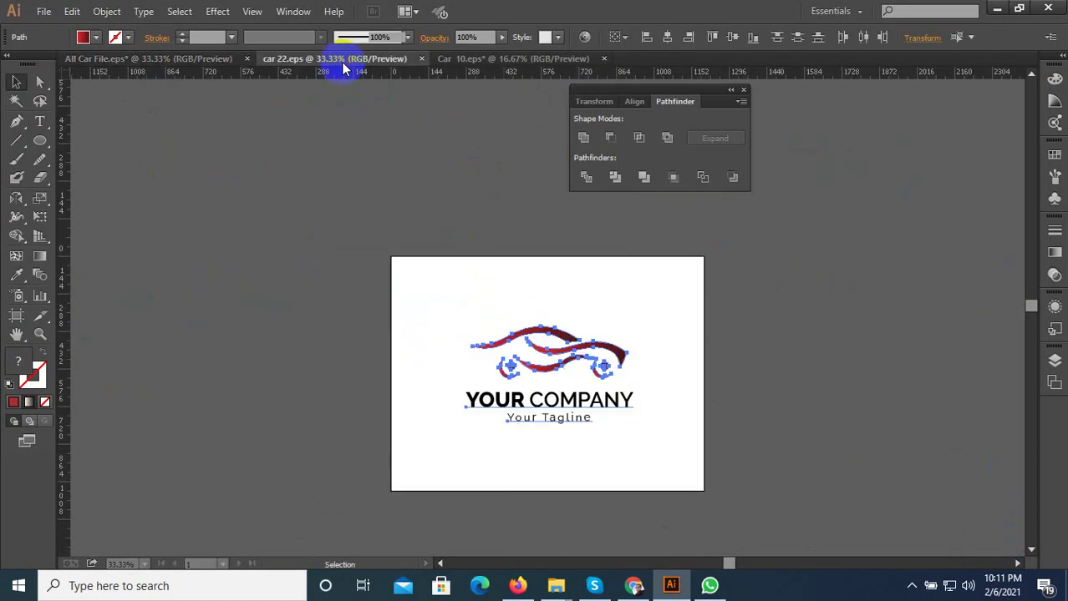
# Delete the old car drawing and paste the new car logo in its place above the YOUR COMPANY text
pyautogui.moveTo(606, 267); pyautogui.dragTo(479, 362)
pyautogui.press('Delete')
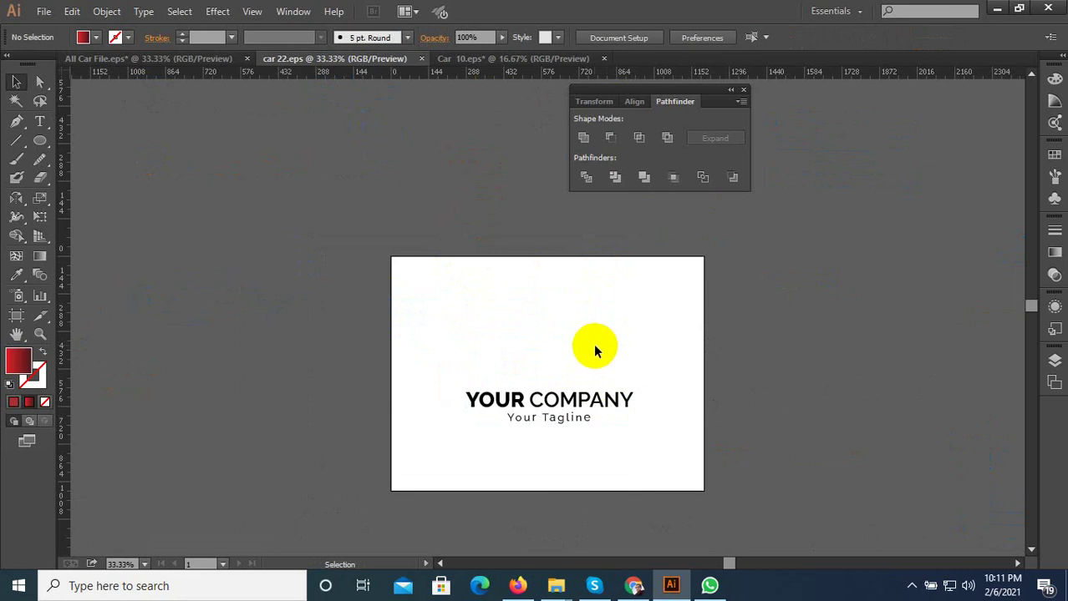
pyautogui.hotkey('ctrl', 'v')
pyautogui.press('v')
pyautogui.hotkey('ctrl', '+')
pyautogui.moveTo(529, 333); pyautogui.dragTo(571, 399)
# Scale the pasted car proportionally until it spans the width of the YOUR COMPANY text
pyautogui.scroll(1, 667, 410)
pyautogui.moveTo(667, 385); pyautogui.dragTo(679, 386)
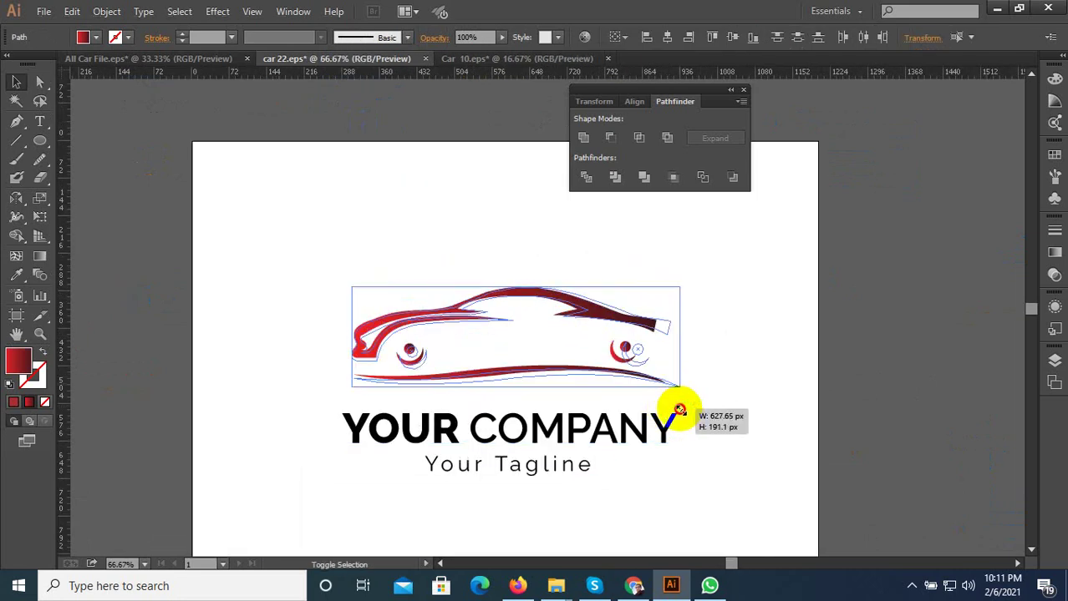
pyautogui.moveTo(353, 387); pyautogui.dragTo(344, 391)
pyautogui.click(490, 403)
pyautogui.moveTo(659, 355); pyautogui.dragTo(430, 352)
pyautogui.click(455, 215)
# Save the document as a new Illustrator EPS file named car 23 in the UPLABS CAR folder
pyautogui.hotkey('ctrl', 'alt', 'shift', 's')
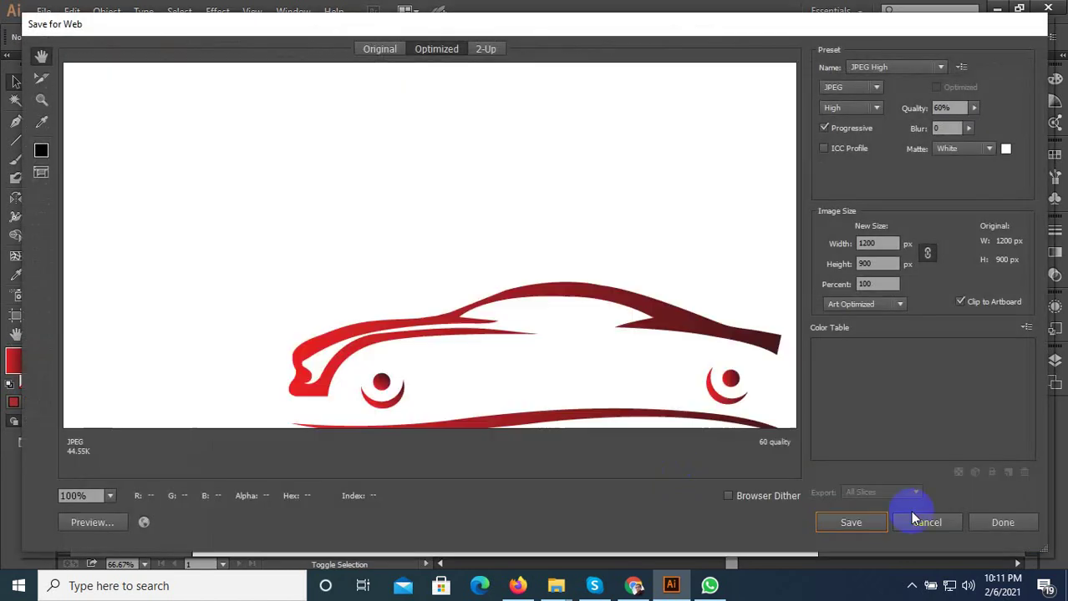
pyautogui.click(933, 524)
pyautogui.hotkey('ctrl', 'shift', 's')
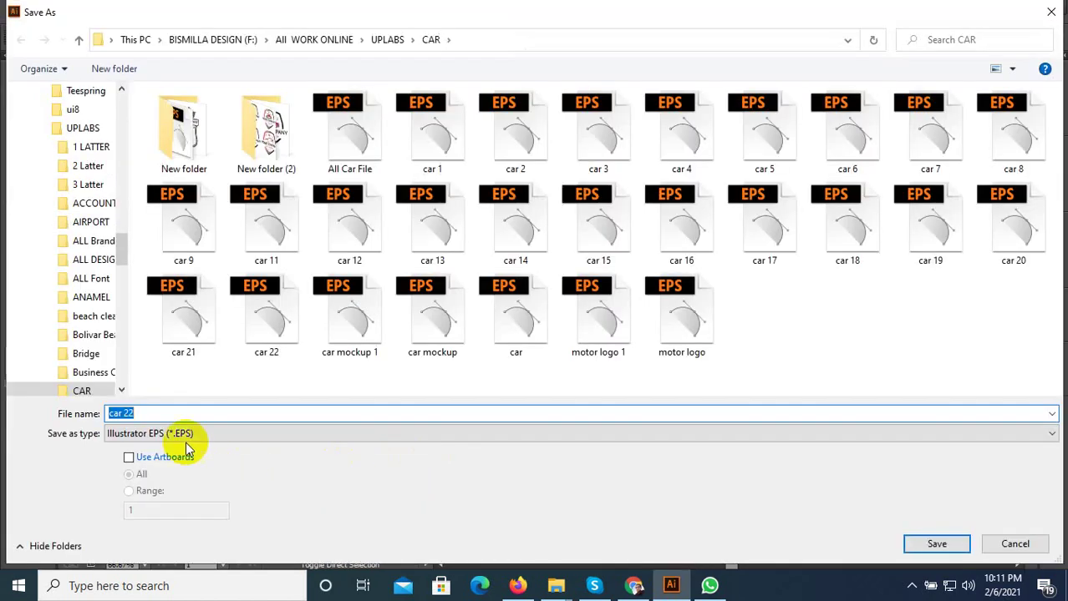
pyautogui.click(153, 415)
pyautogui.moveTo(134, 411); pyautogui.dragTo(196, 414)
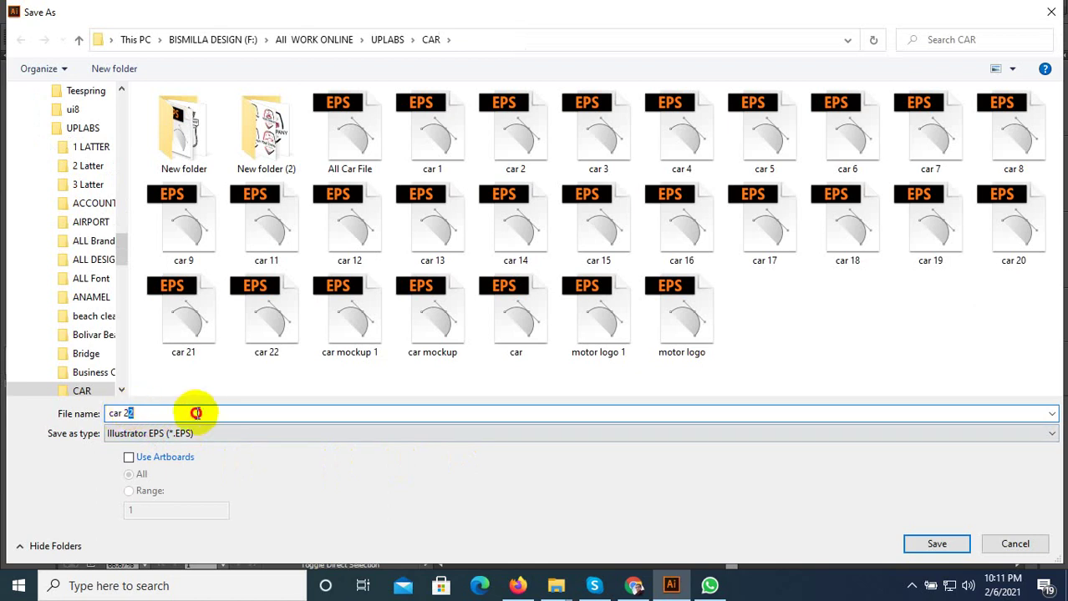
pyautogui.press('BackSpace')
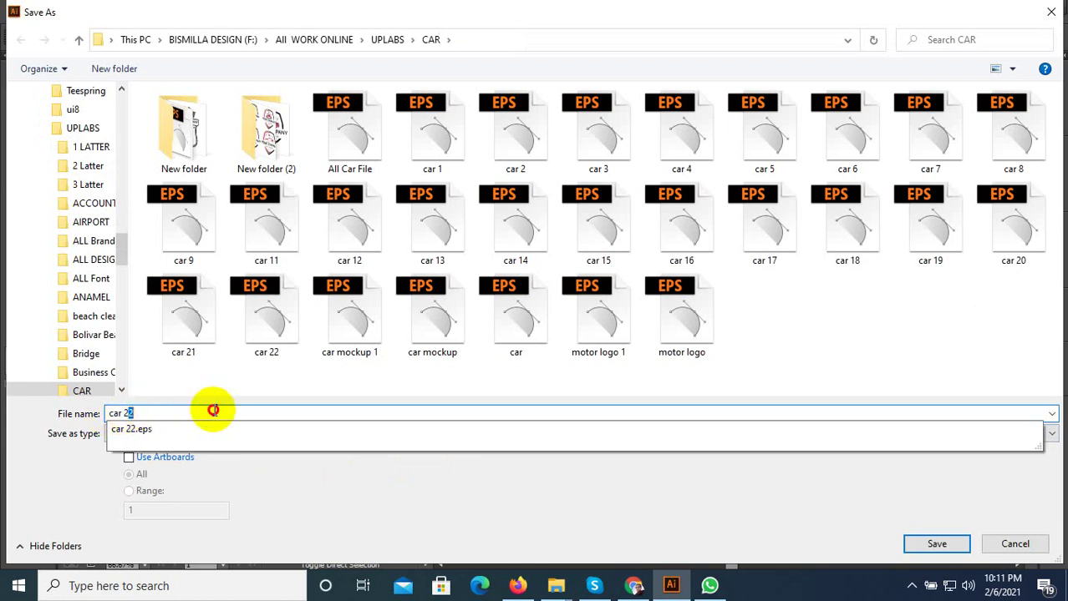
pyautogui.write('3')
pyautogui.click(936, 544)
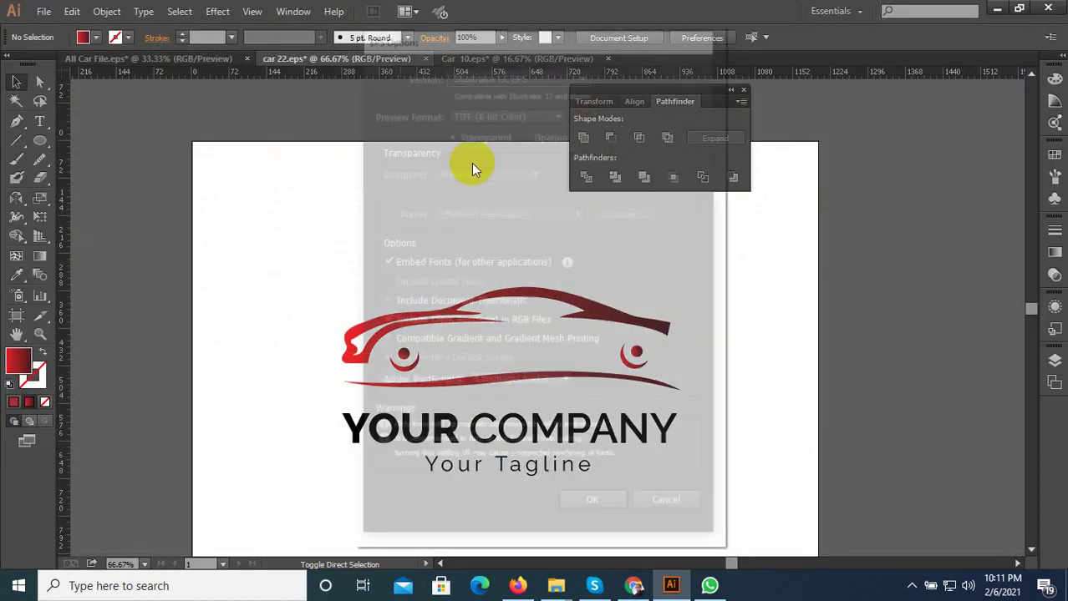
pyautogui.click(595, 511)
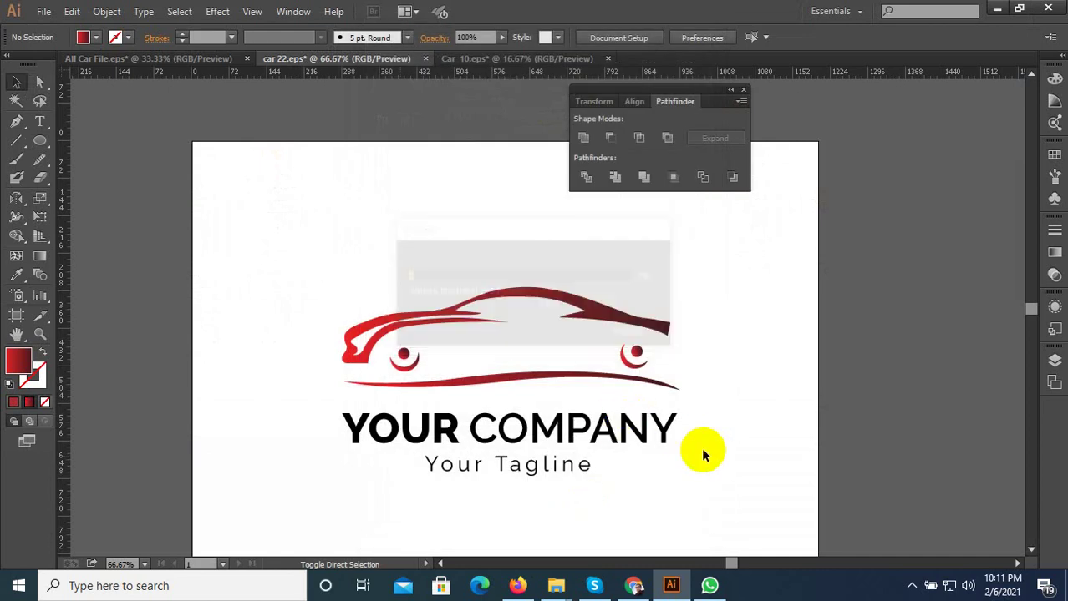
# Copy the whole logo onto the centre of the Car 10.eps artboard and convert its text to outlines
pyautogui.moveTo(698, 509); pyautogui.dragTo(282, 229)
pyautogui.click(489, 60)
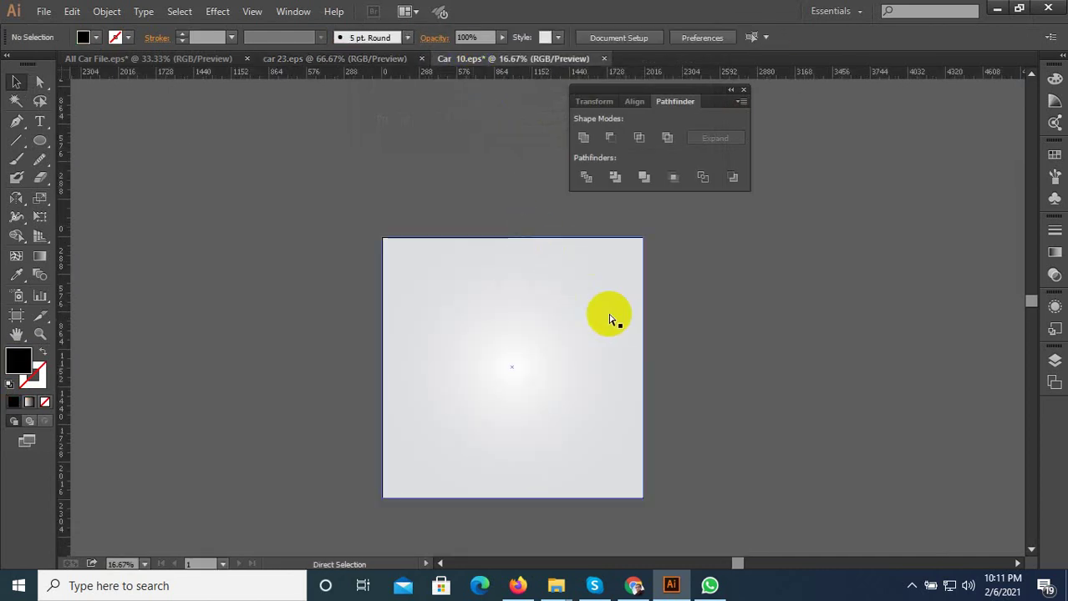
pyautogui.hotkey('ctrl', 'v')
pyautogui.moveTo(558, 335); pyautogui.dragTo(589, 422)
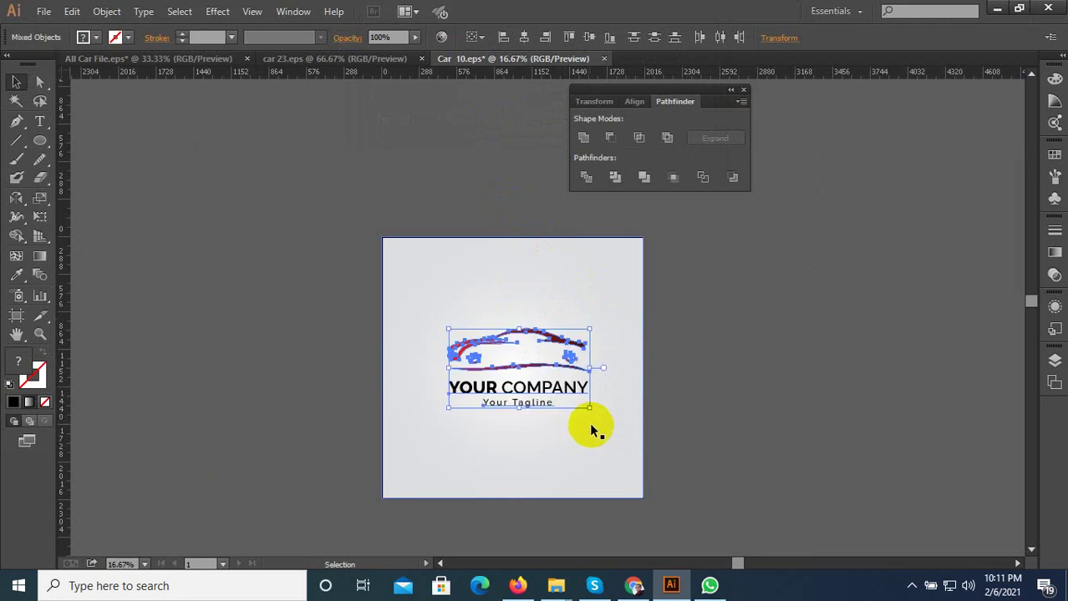
pyautogui.click(143, 11)
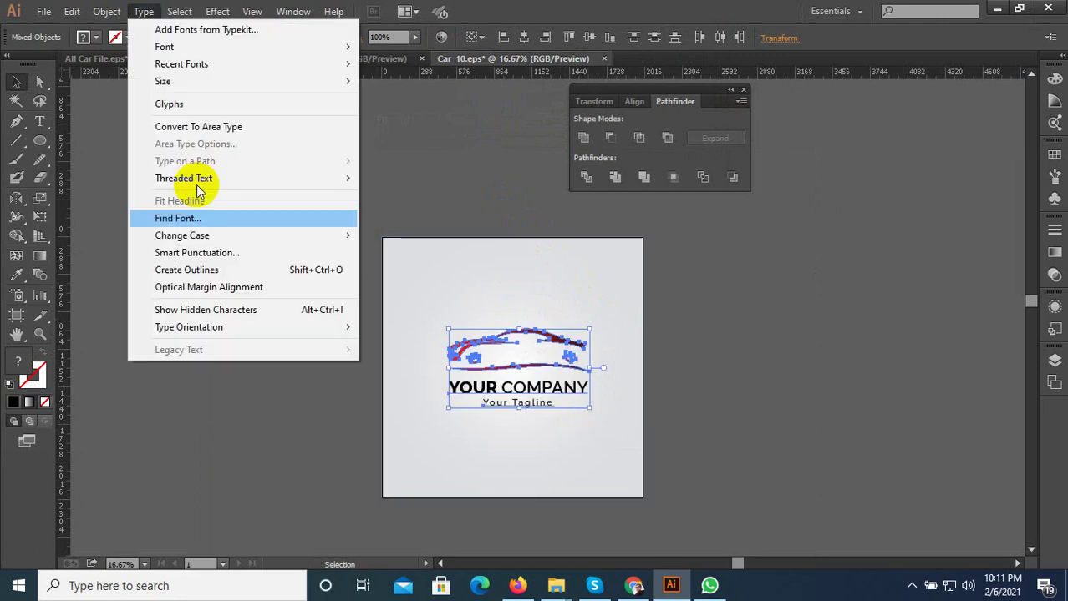
pyautogui.click(312, 268)
# Save the document as Car 11 in New folder (2), using the Illustrator 10 EPS version
pyautogui.hotkey('ctrl', 'shift', 's')
pyautogui.click(178, 412)
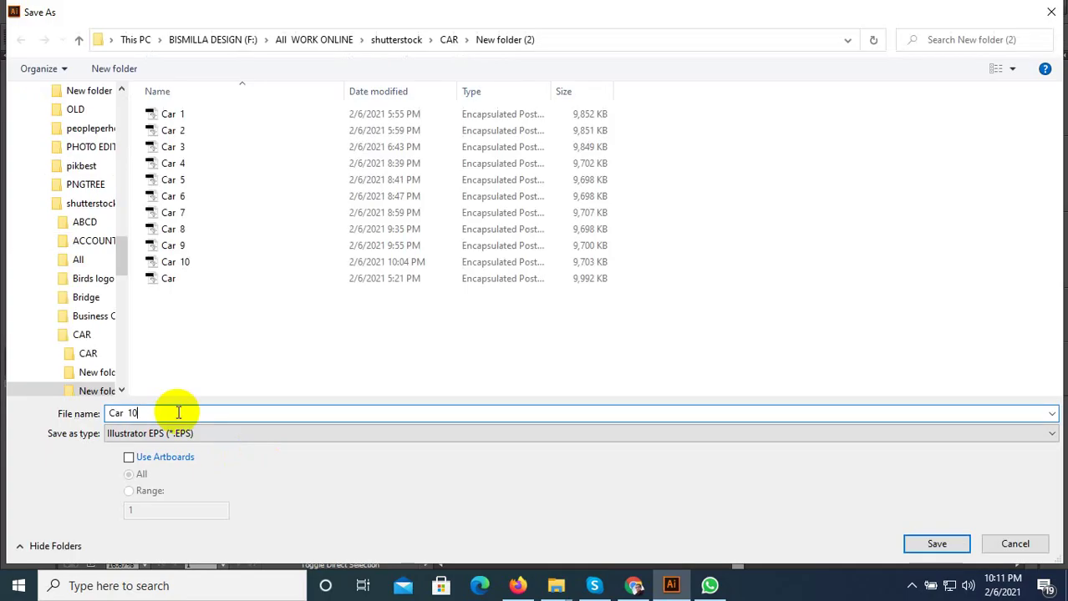
pyautogui.write('11')
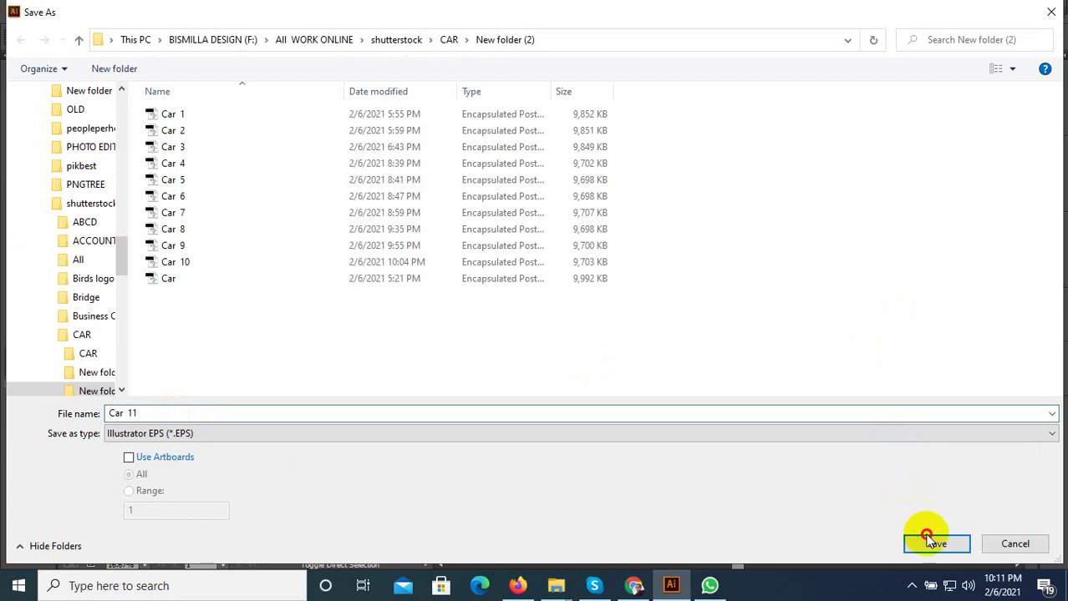
pyautogui.click(910, 541)
pyautogui.click(522, 74)
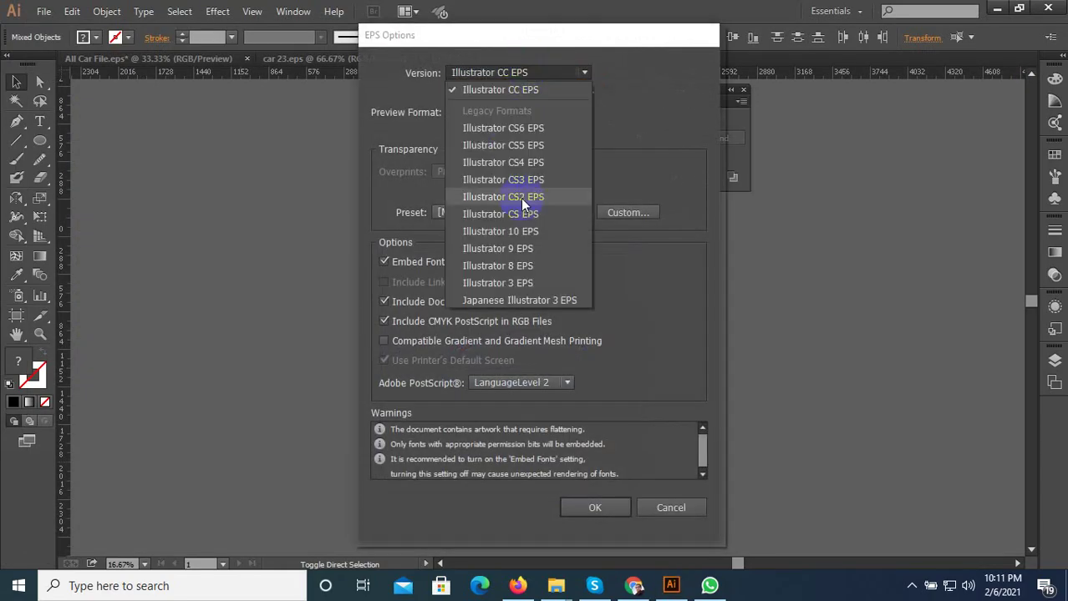
pyautogui.click(538, 233)
pyautogui.click(608, 494)
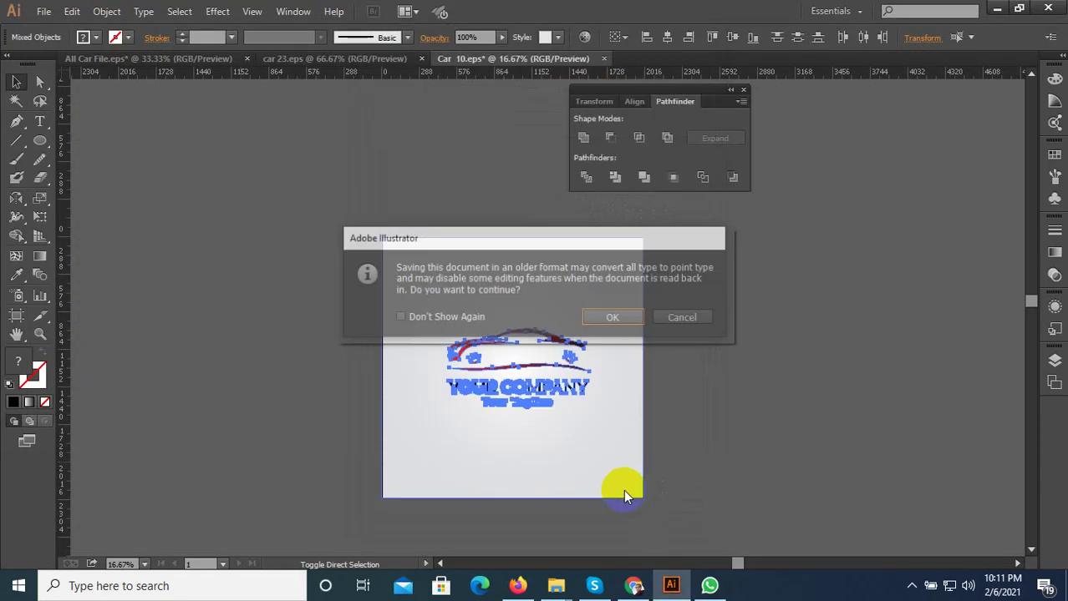
pyautogui.click(621, 316)
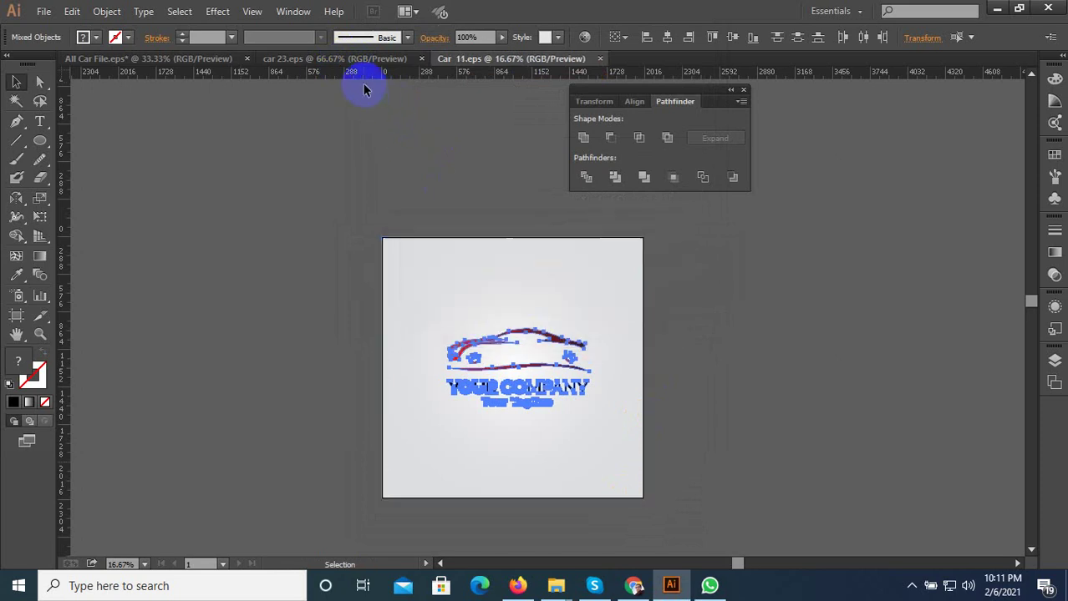
# Switch to the car 23.eps document and delete both wheels from the car
pyautogui.click(355, 59)
pyautogui.click(584, 351)
pyautogui.scroll(-1, 584, 351)
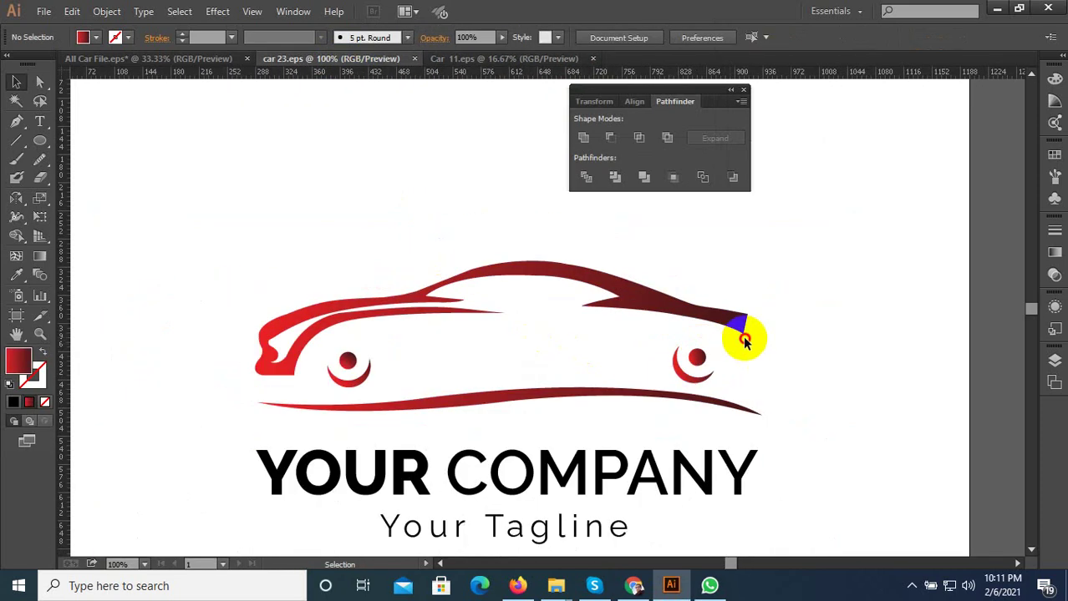
pyautogui.moveTo(744, 338); pyautogui.dragTo(354, 382)
pyautogui.press('Delete')
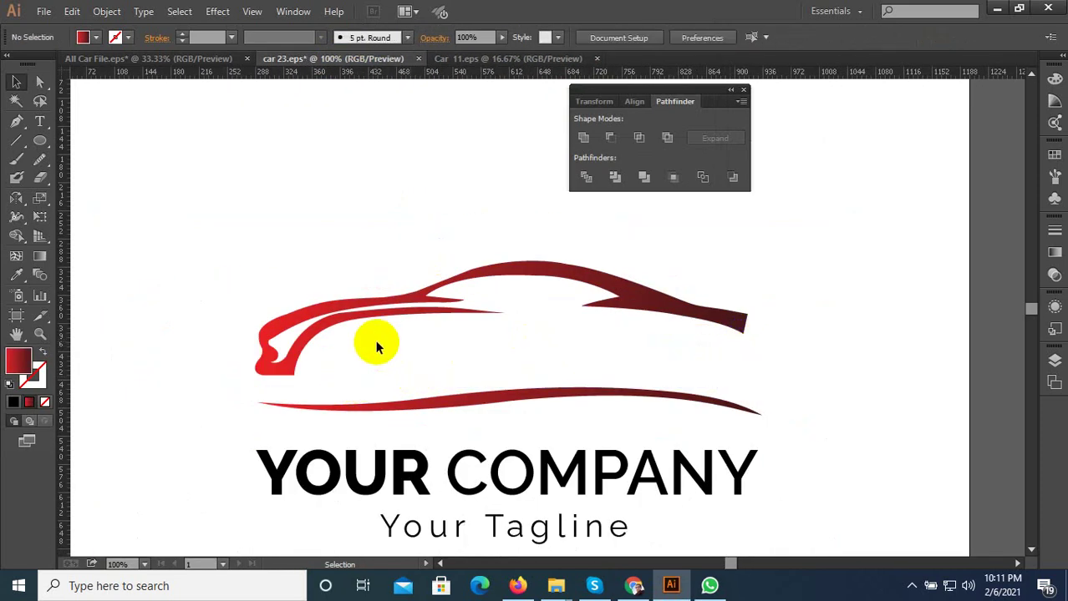
# Move the red swoosh from under the car to just below the Your Tagline text
pyautogui.scroll(-2, 377, 329)
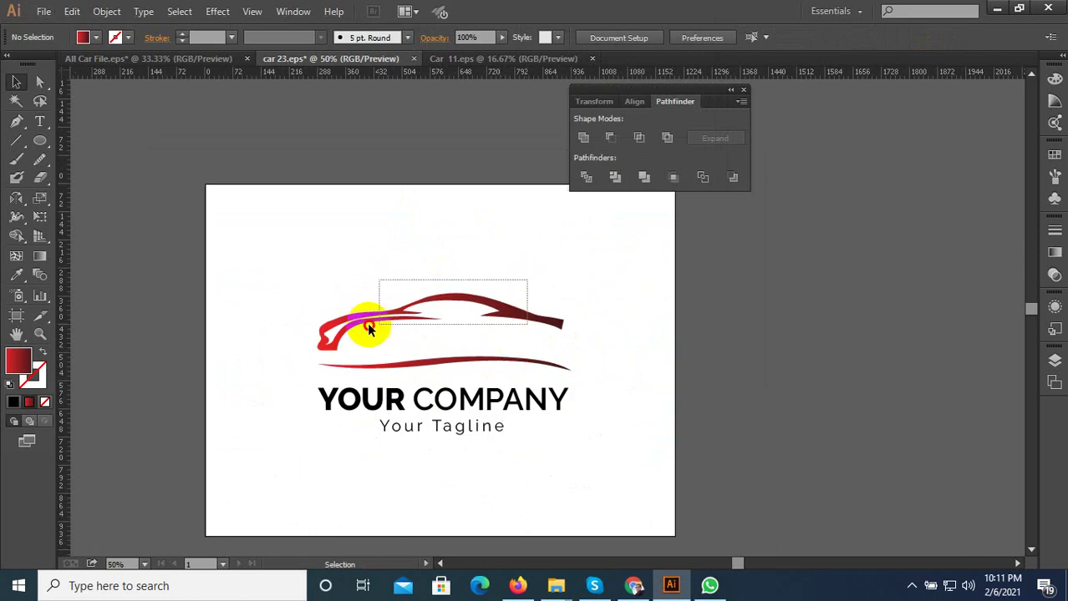
pyautogui.moveTo(369, 329); pyautogui.dragTo(369, 331)
pyautogui.scroll(2, 379, 369)
pyautogui.moveTo(398, 365); pyautogui.dragTo(372, 528)
pyautogui.scroll(-1, 443, 304)
pyautogui.scroll(-2, 435, 305)
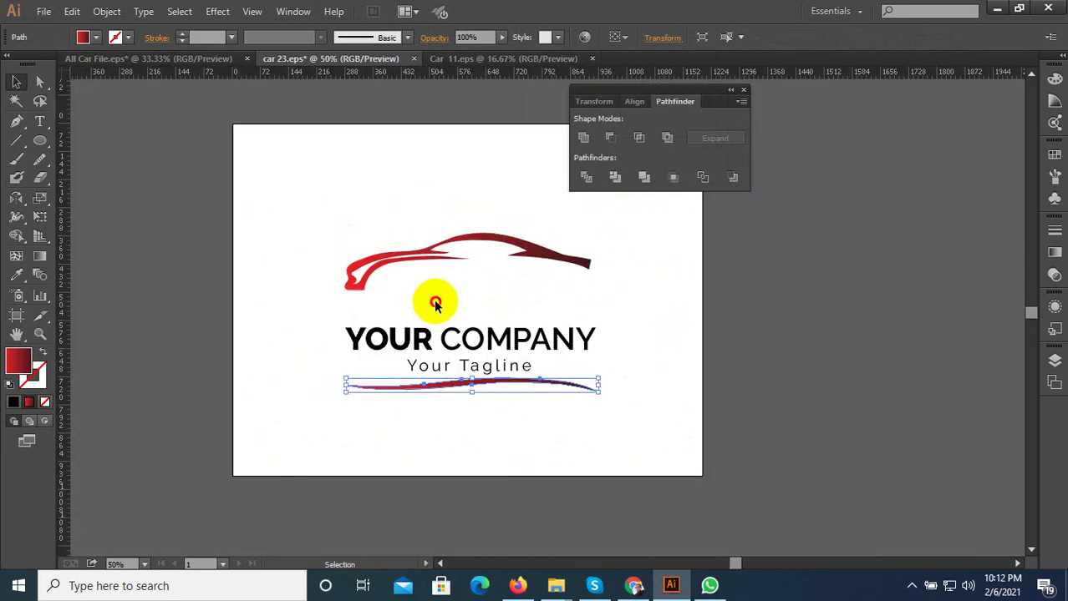
# Move the car body straight down until it sits just above the YOUR COMPANY text
pyautogui.moveTo(435, 305); pyautogui.dragTo(353, 227)
pyautogui.moveTo(543, 246); pyautogui.dragTo(544, 277)
pyautogui.click(503, 199)
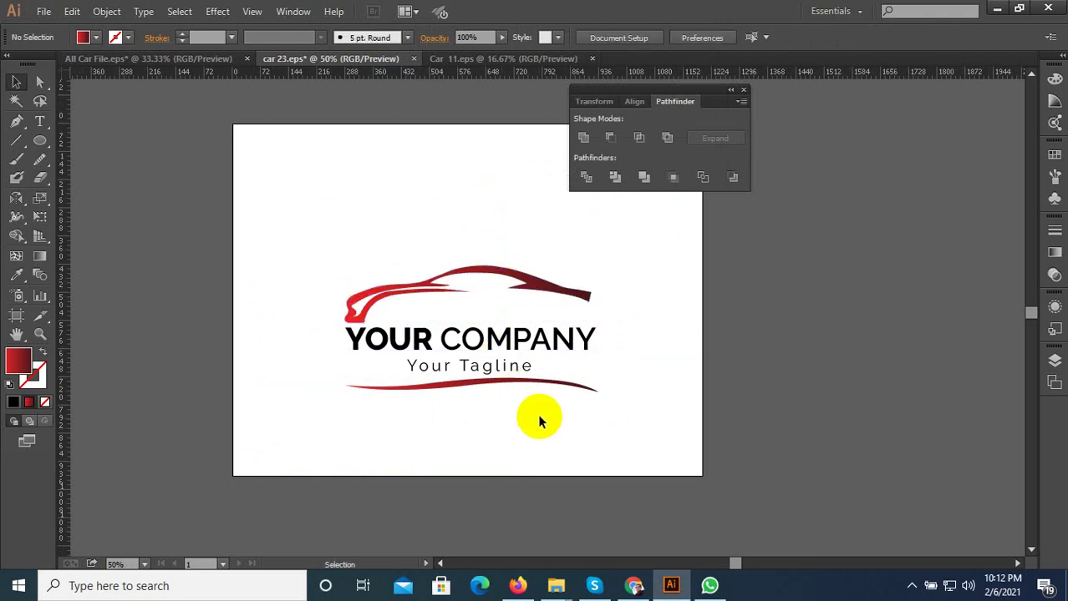
# Shift the swoosh slightly further down to leave a wider gap below the tagline
pyautogui.scroll(1, 503, 388)
pyautogui.moveTo(502, 383); pyautogui.dragTo(495, 390)
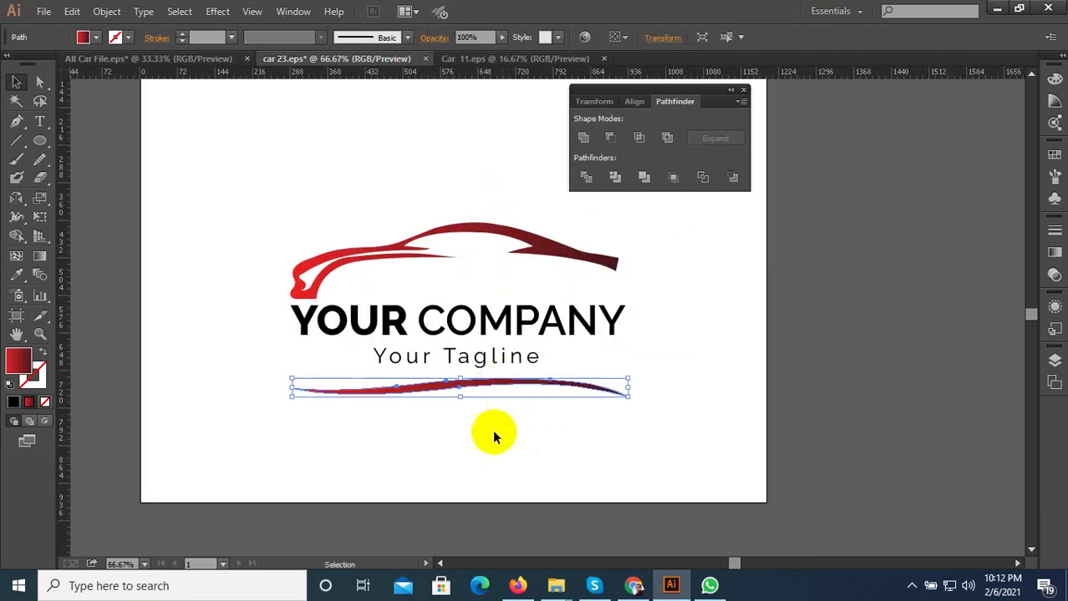
pyautogui.click(494, 431)
pyautogui.scroll(-1, 420, 464)
pyautogui.scroll(-2, 423, 464)
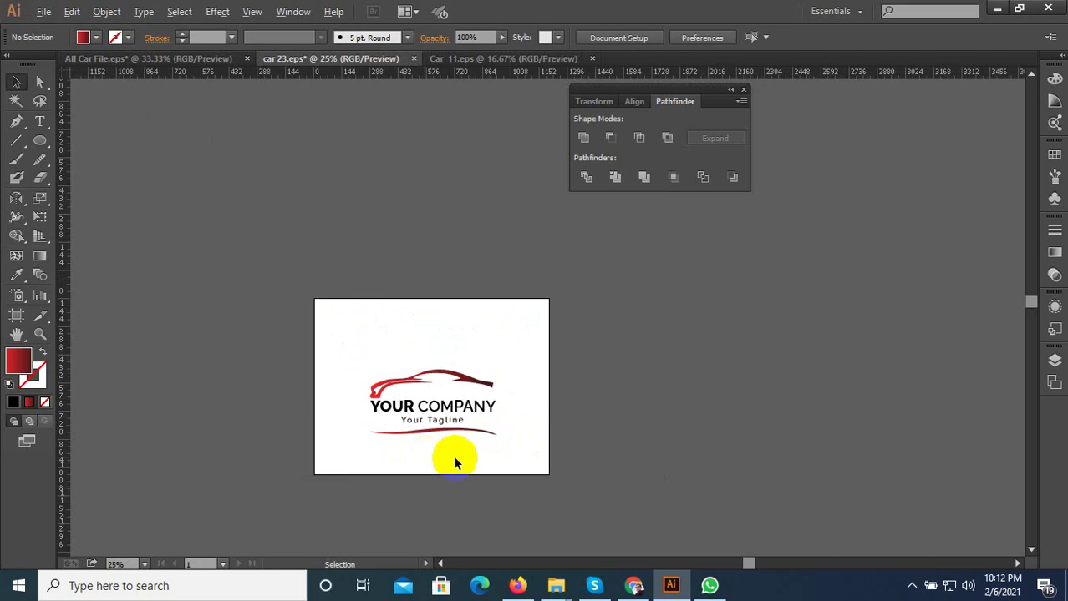
pyautogui.scroll(2, 455, 465)
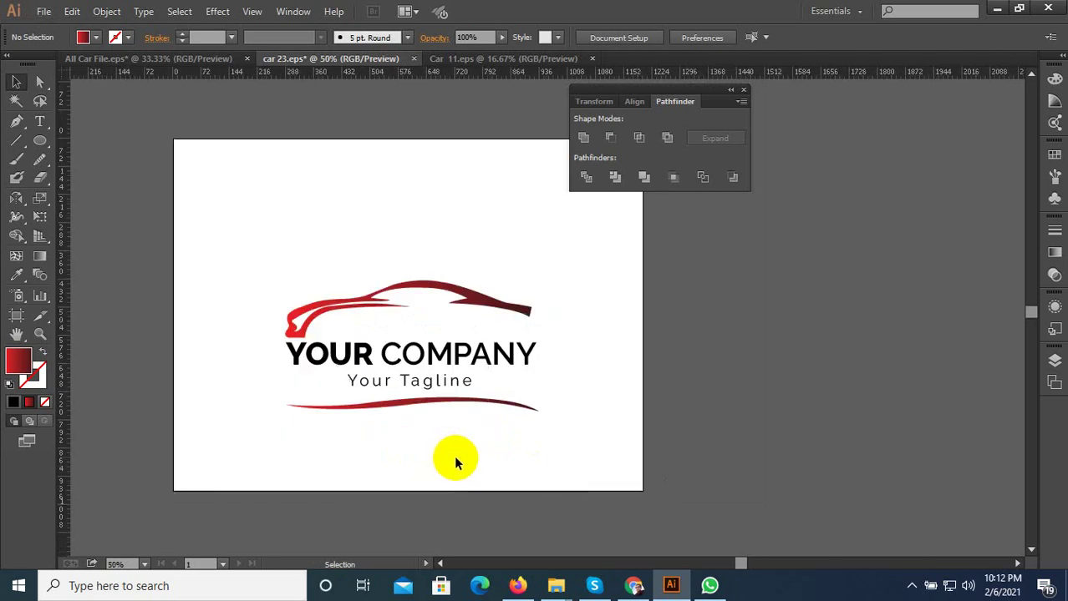
pyautogui.scroll(2, 335, 304)
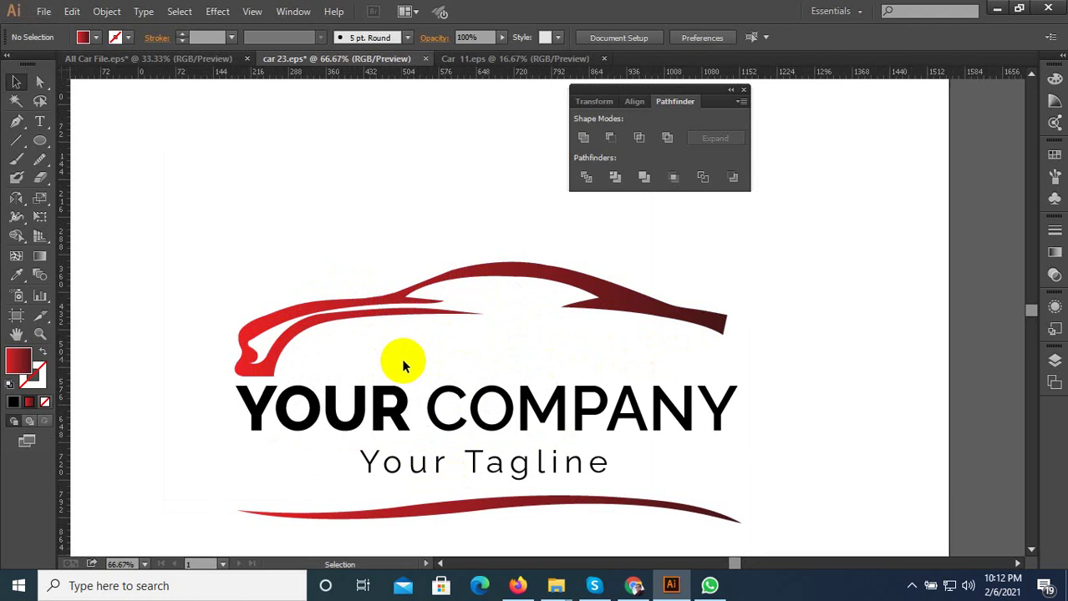
pyautogui.scroll(-2, 403, 364)
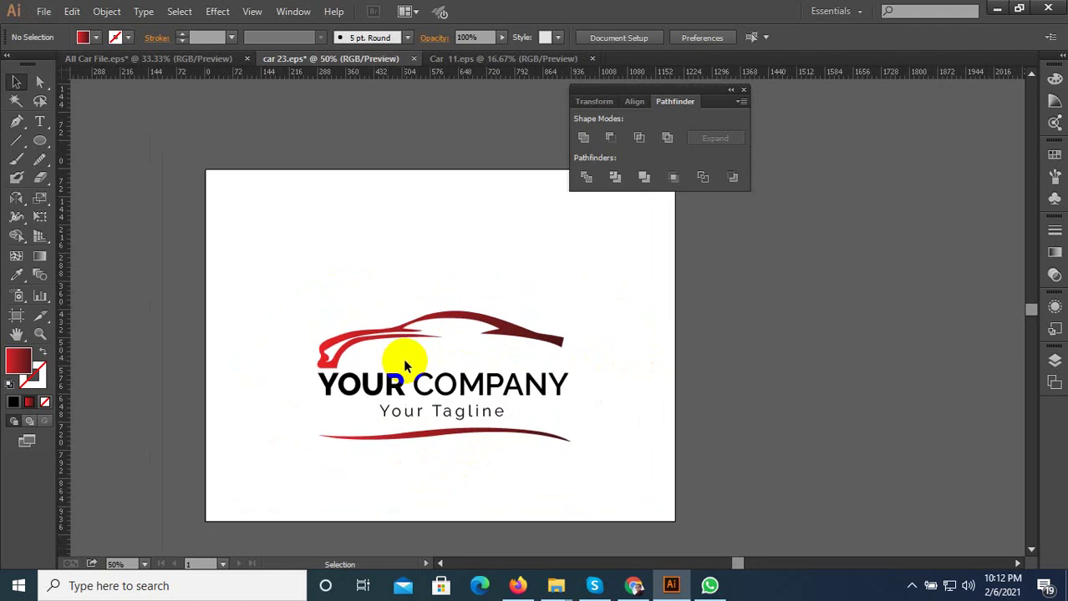
pyautogui.scroll(2, 427, 444)
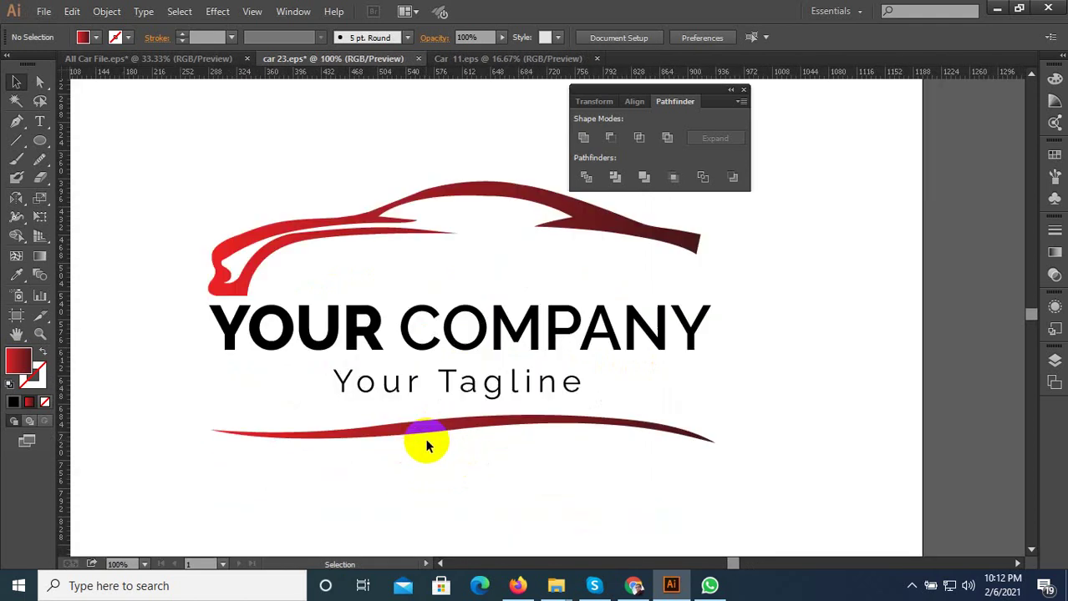
pyautogui.click(426, 438)
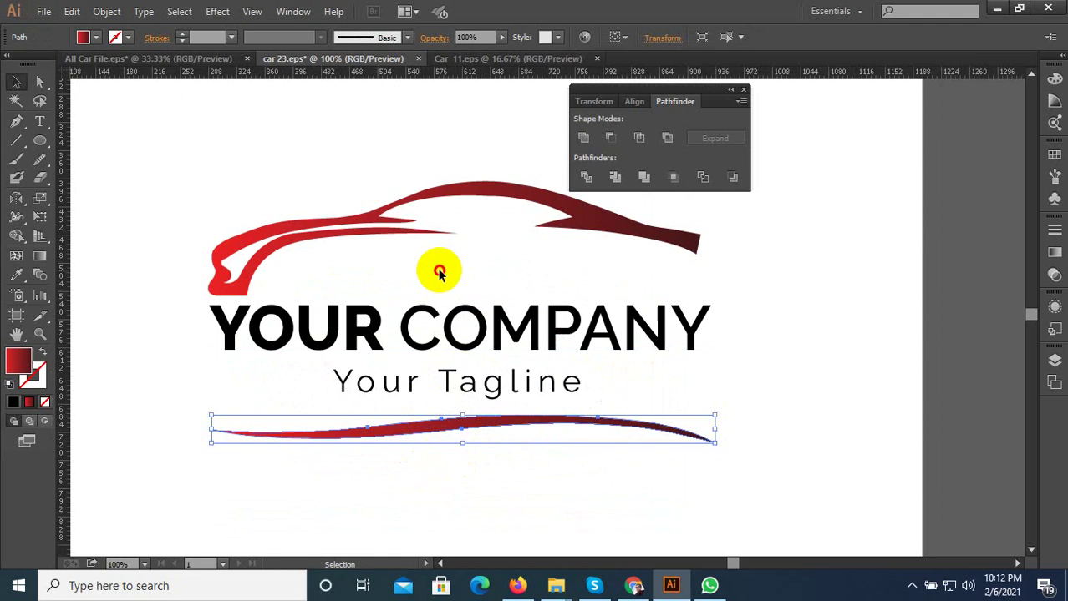
# Enlarge the car body and lower it so its front end wraps around the start of the word YOUR
pyautogui.click(226, 284)
pyautogui.moveTo(209, 294); pyautogui.dragTo(151, 308)
pyautogui.moveTo(303, 240); pyautogui.dragTo(292, 262)
pyautogui.hotkey('ctrl', '-')
pyautogui.click(304, 207)
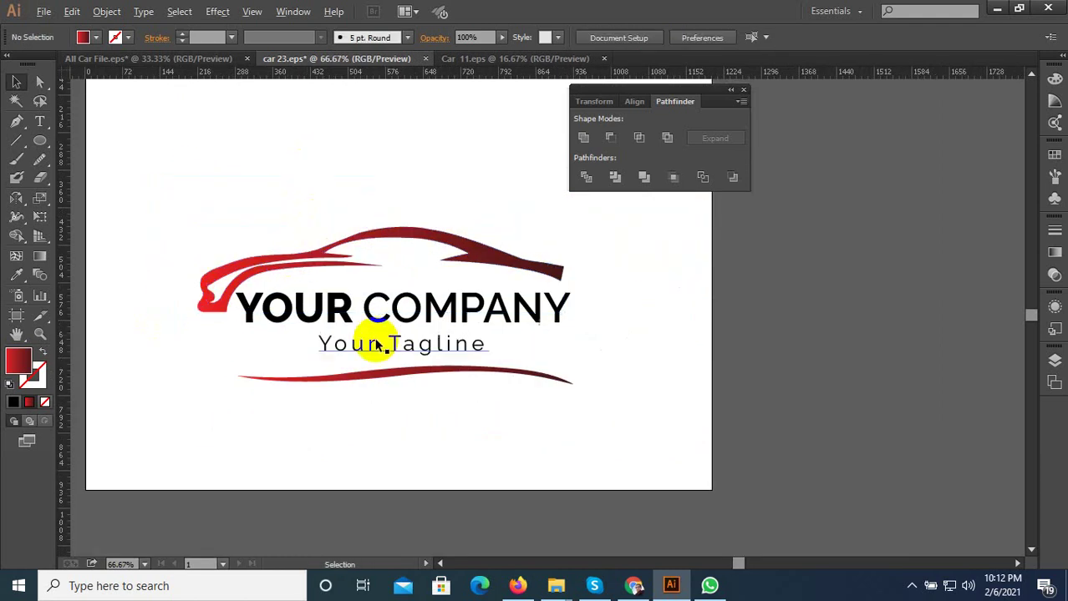
# Widen the car body slightly so its tail lines up with the end of the word COMPANY
pyautogui.click(564, 273)
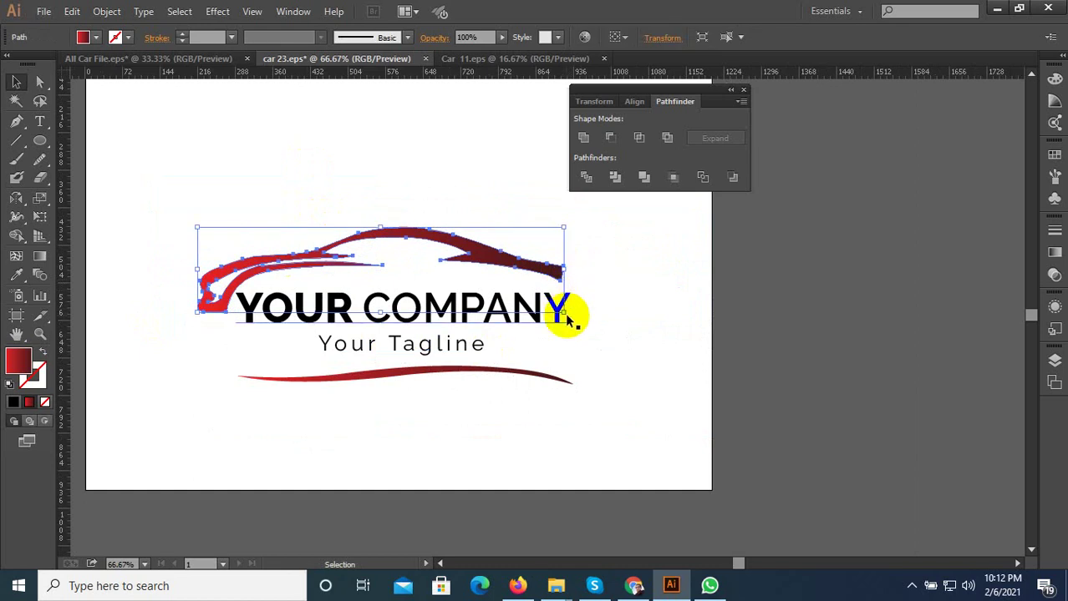
pyautogui.moveTo(564, 315); pyautogui.dragTo(572, 316)
pyautogui.hotkey('ctrl', 'shift', 'a')
pyautogui.hotkey('ctrl', '-')
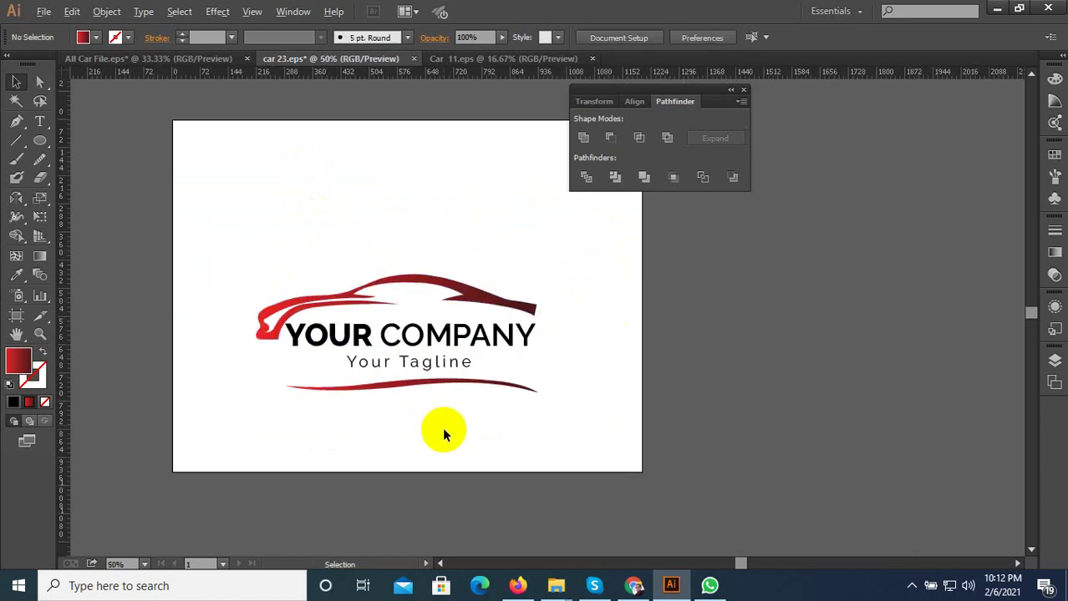
# Select the whole logo and move it up towards the vertical centre of the artboard
pyautogui.keyDown('alt'); pyautogui.scroll(-2, 443, 433); pyautogui.keyUp('alt')
pyautogui.hotkey('ctrl', 'a')
pyautogui.keyDown('alt'); pyautogui.scroll(2, 424, 381); pyautogui.keyUp('alt')
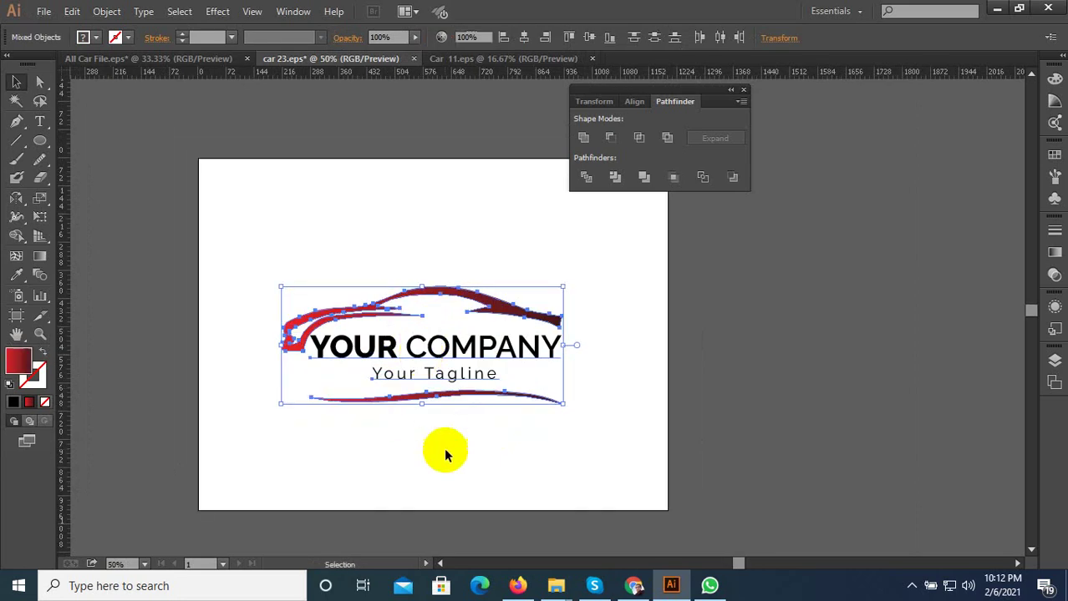
pyautogui.hotkey('ctrl', 'shift', 'a')
# Save the logo document as a new EPS file named car 24 in the UPLABS CAR folder
pyautogui.hotkey('ctrl', 'shift', 's')
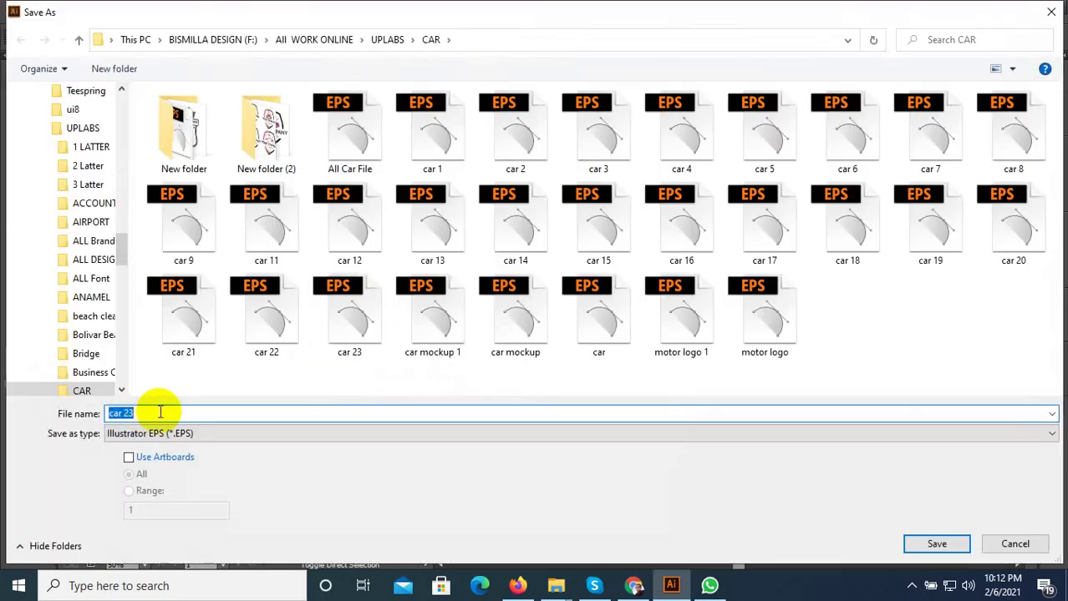
pyautogui.press('BackSpace')
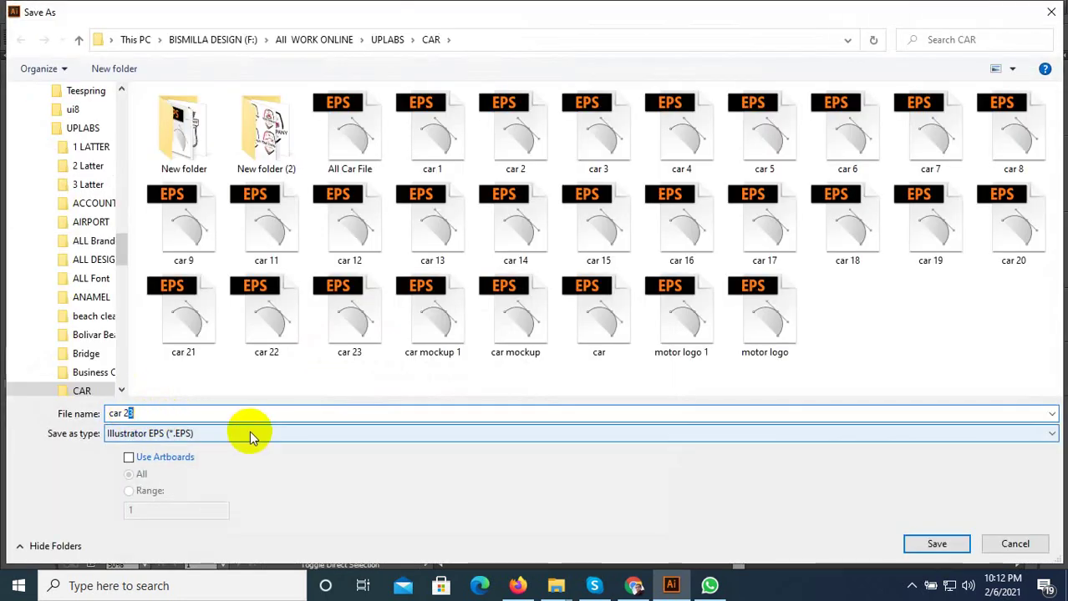
pyautogui.write('4')
pyautogui.click(916, 541)
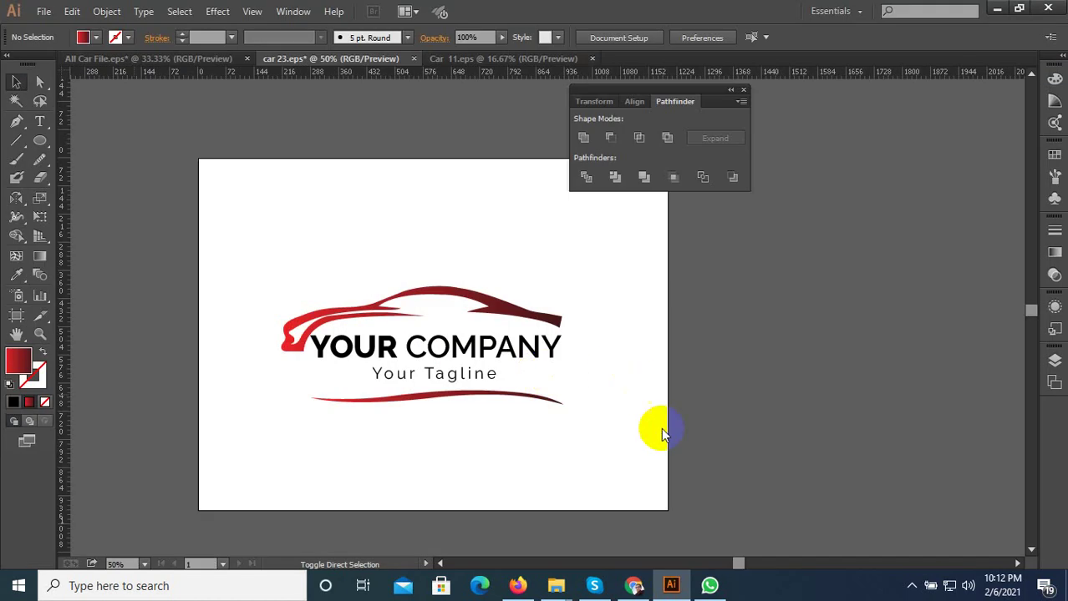
pyautogui.click(593, 507)
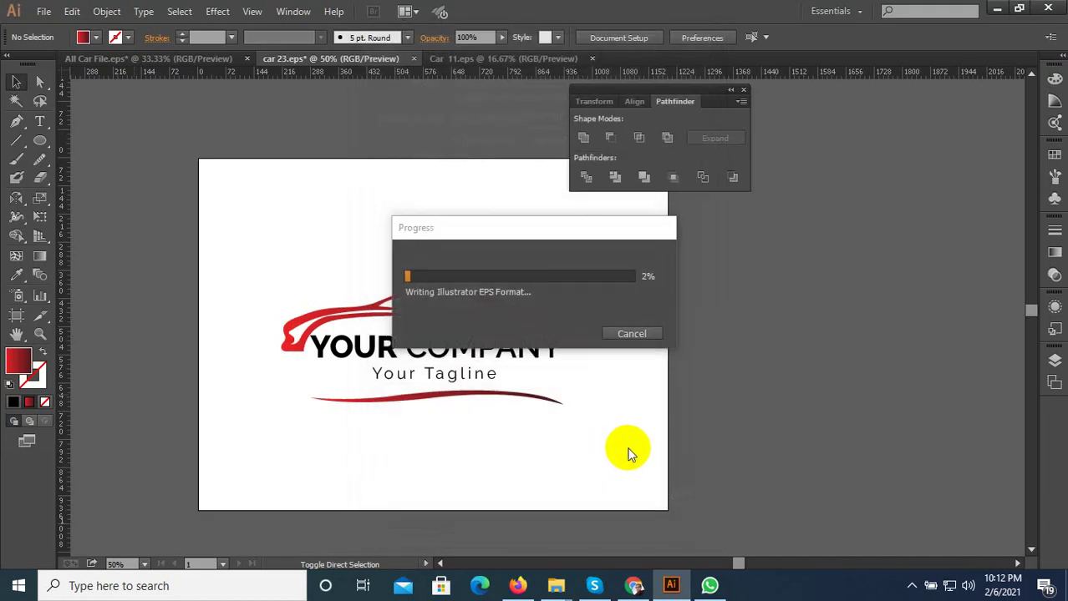
# Copy the whole logo from car 24 and paste it into the Car 11 document in place of the old logo
pyautogui.moveTo(626, 451); pyautogui.dragTo(231, 210)
pyautogui.click(459, 60)
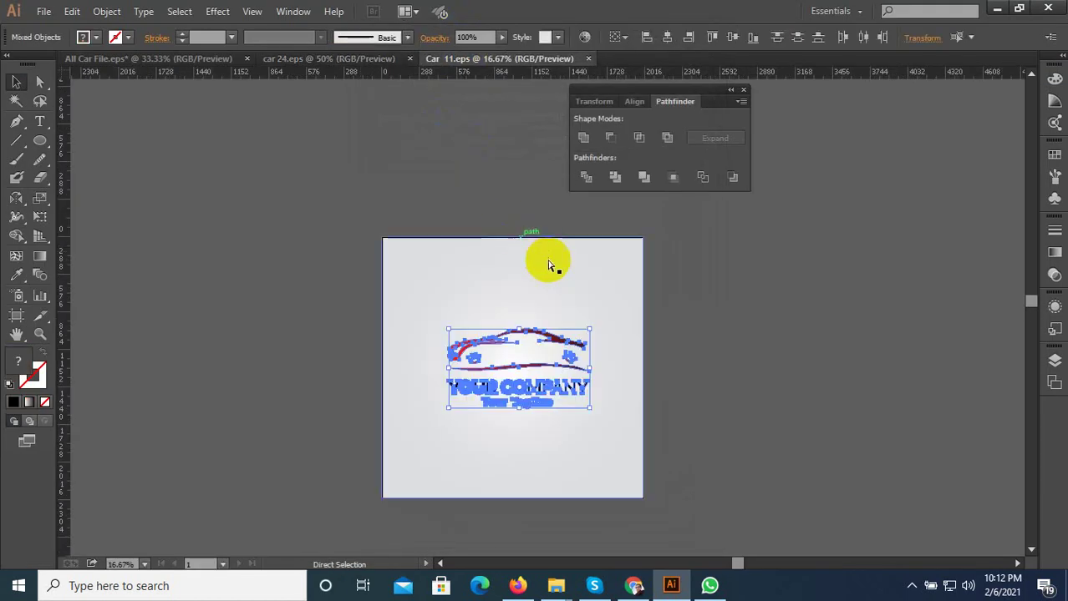
pyautogui.hotkey('ctrl', 'v')
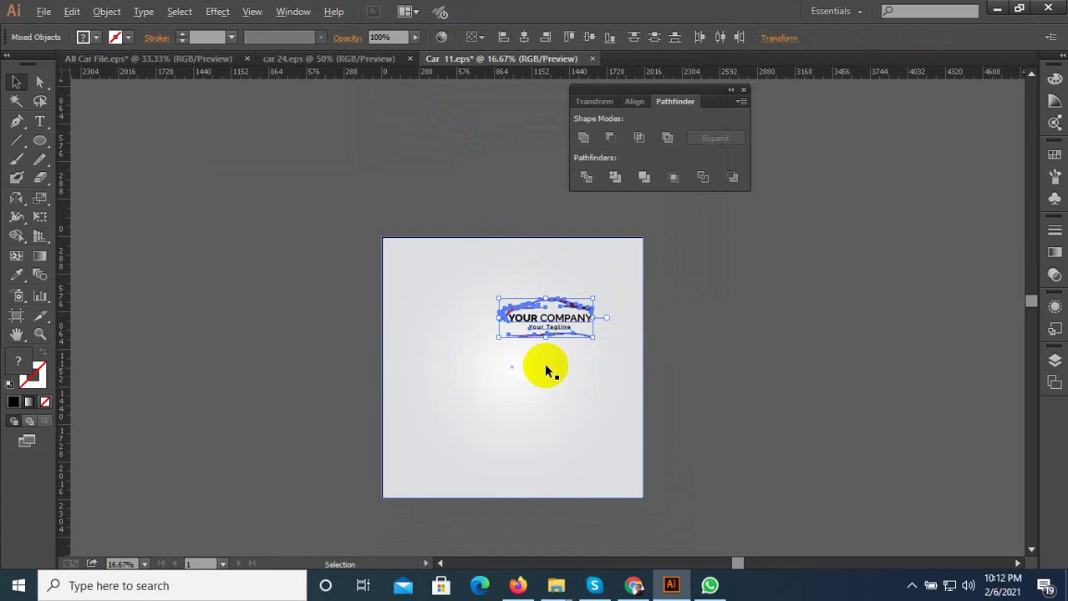
# Move the pasted logo to the middle of the grey background and enlarge it proportionally
pyautogui.scroll(2, 543, 363)
pyautogui.moveTo(572, 280); pyautogui.dragTo(484, 379)
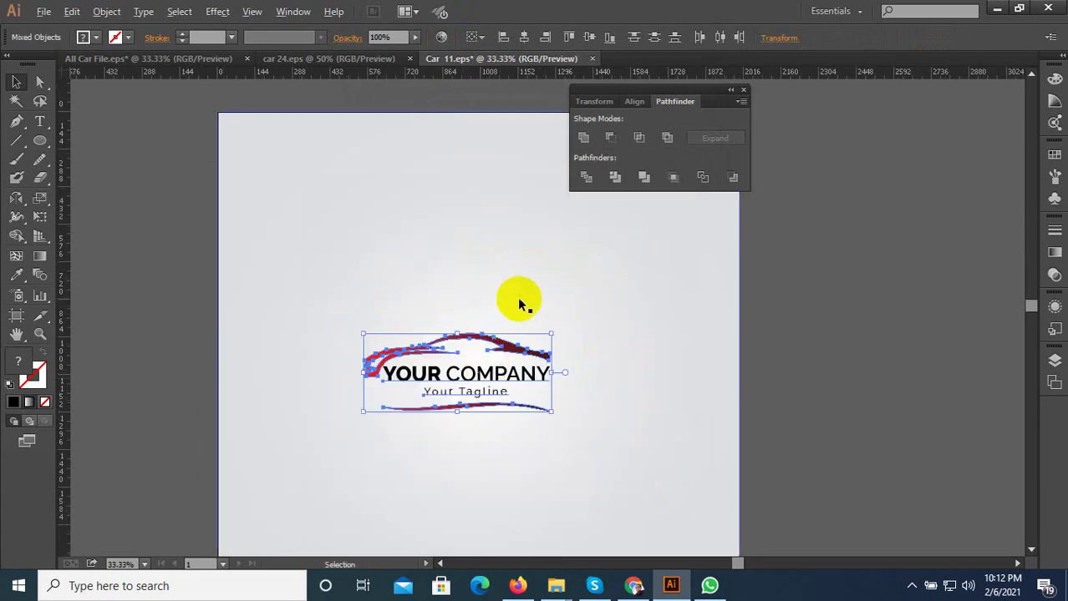
pyautogui.scroll(-1, 517, 296)
pyautogui.moveTo(543, 325); pyautogui.dragTo(588, 294)
pyautogui.moveTo(517, 355); pyautogui.dragTo(509, 352)
pyautogui.scroll(1, 484, 350)
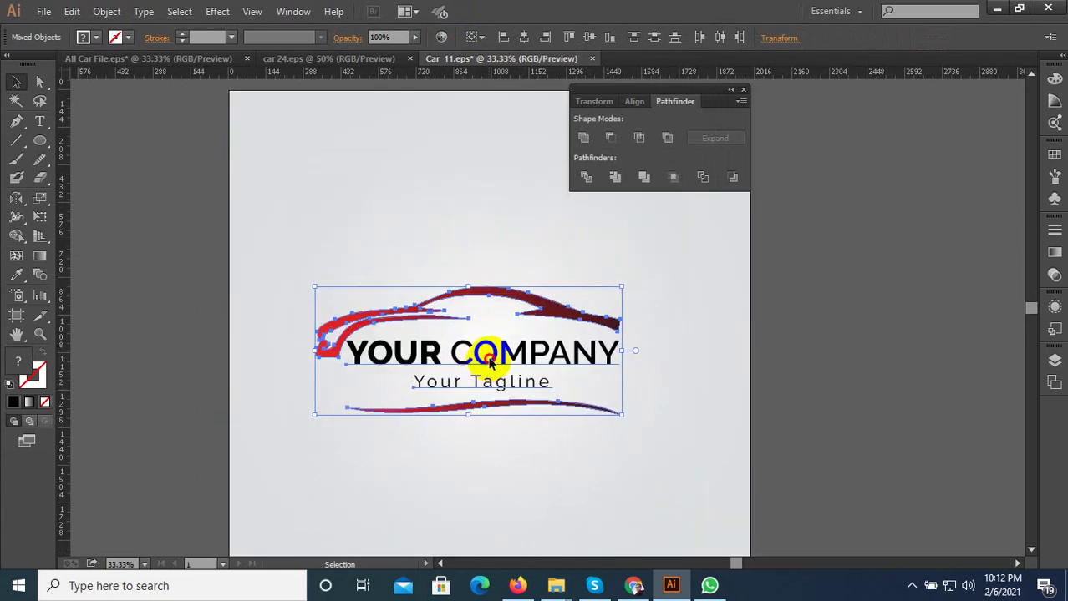
# Convert the logo's YOUR COMPANY and Your Tagline text to outlines
pyautogui.scroll(-1, 512, 381)
pyautogui.click(145, 13)
pyautogui.click(150, 30)
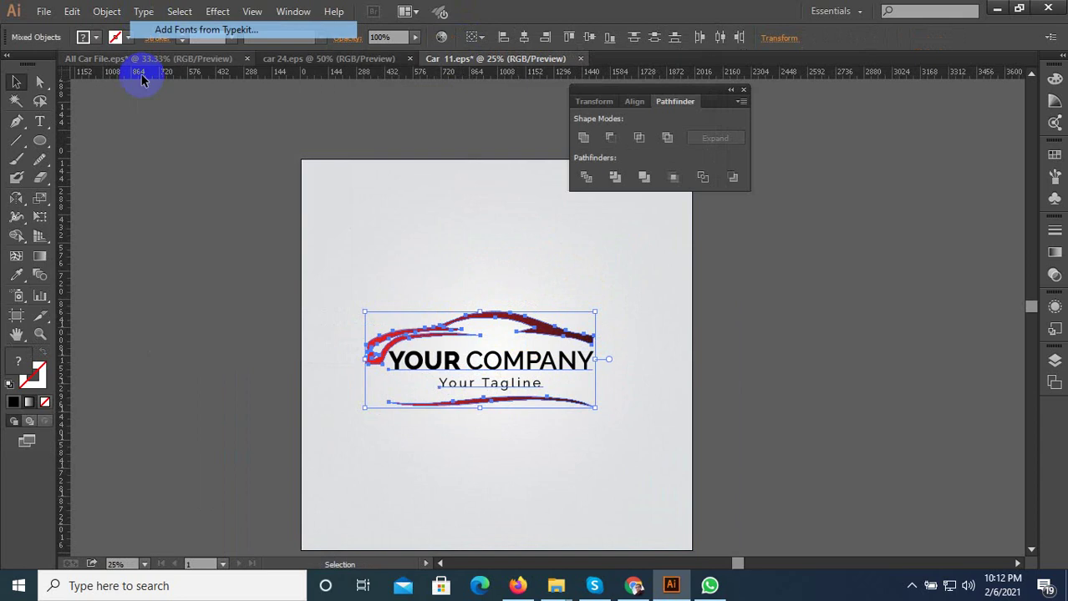
pyautogui.click(146, 13)
pyautogui.click(230, 269)
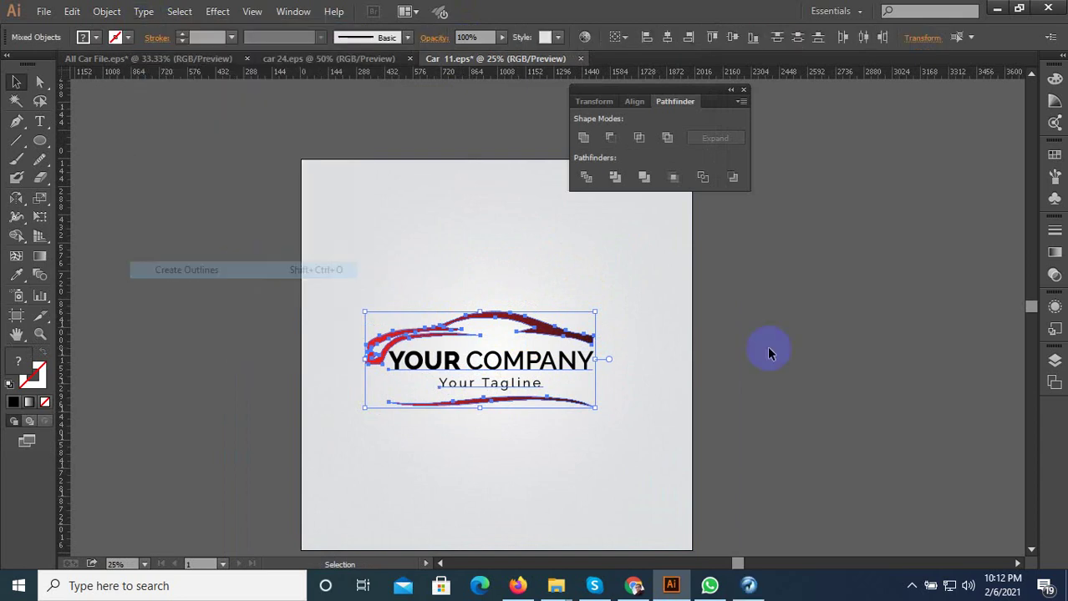
# Save the grey-background logo as Car 12 in EPS format, using the Illustrator 10 EPS version
pyautogui.hotkey('ctrl', 'shift', 's')
pyautogui.doubleClick(161, 409)
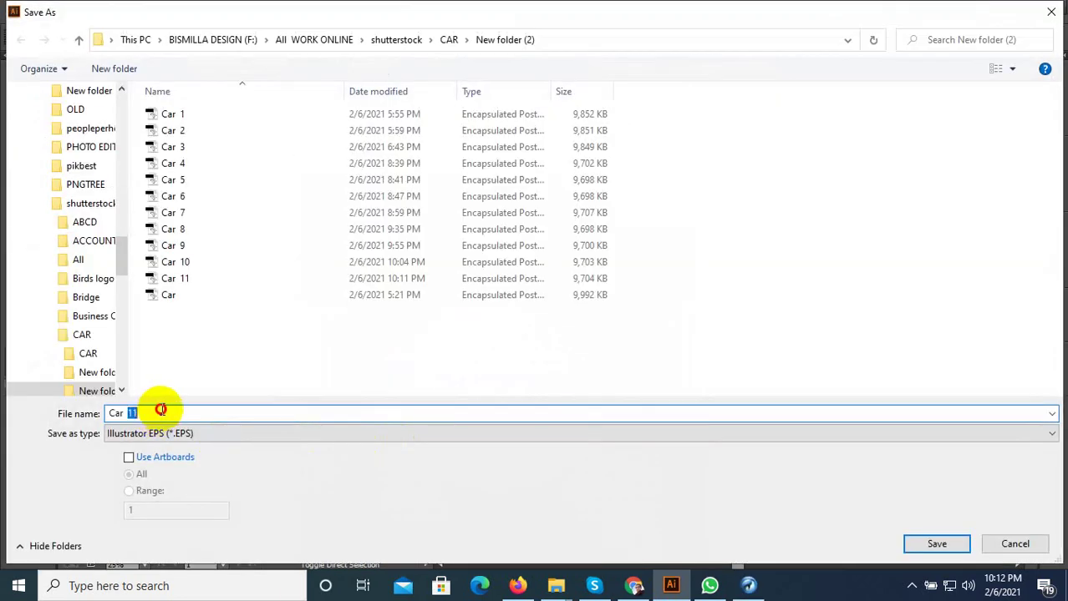
pyautogui.click(934, 544)
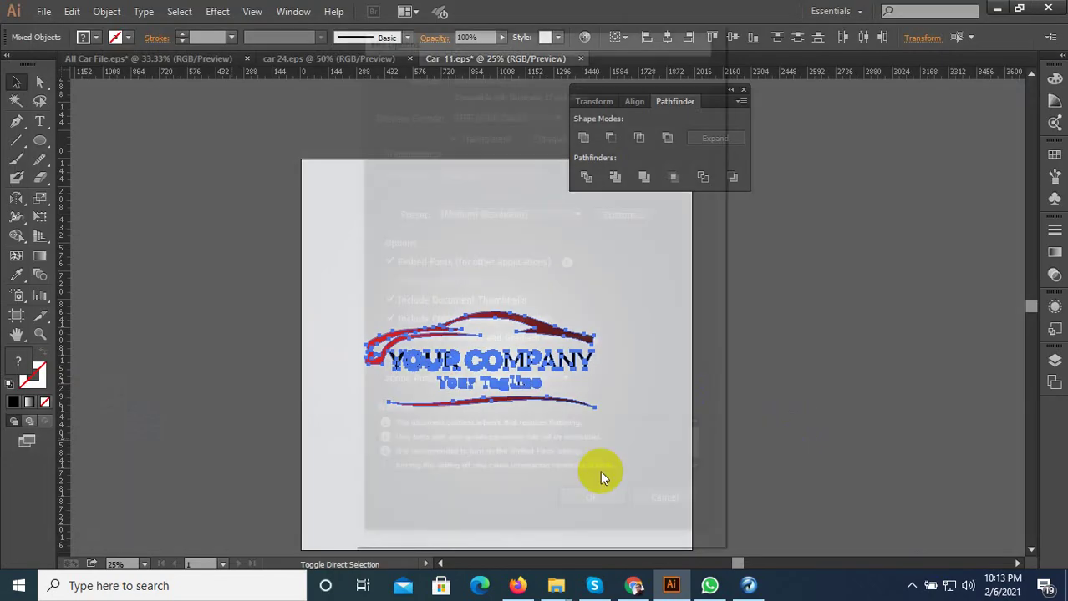
pyautogui.click(528, 72)
pyautogui.click(528, 231)
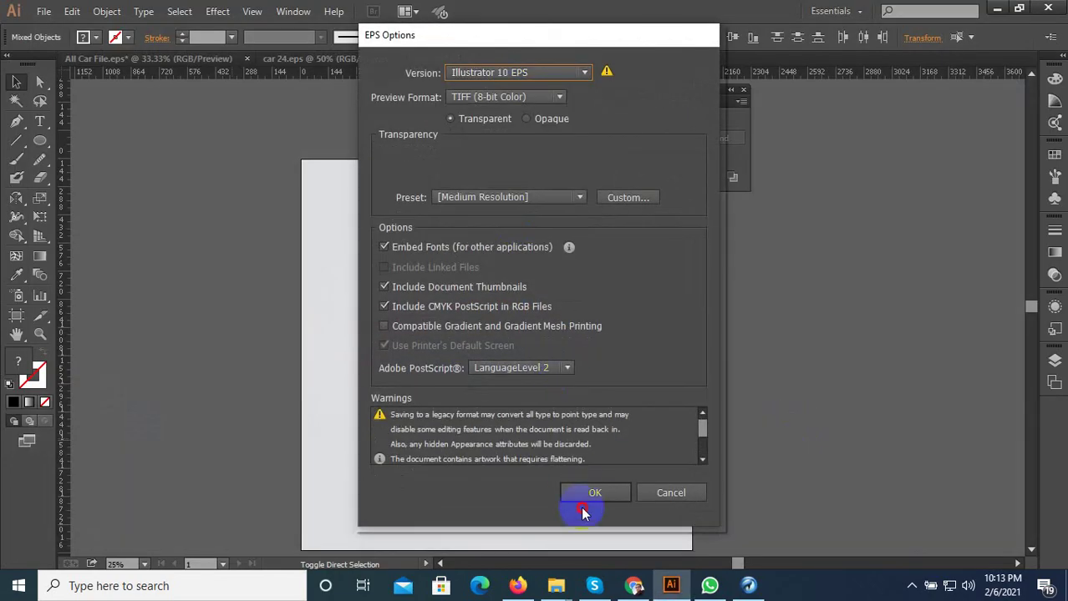
pyautogui.click(592, 497)
pyautogui.click(614, 319)
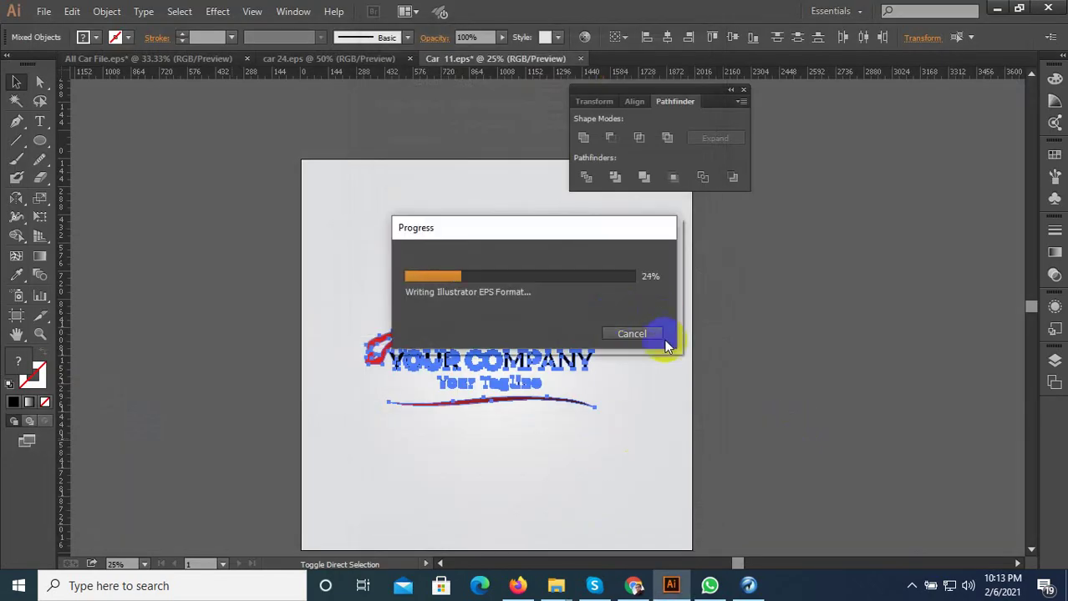
pyautogui.click(909, 583)
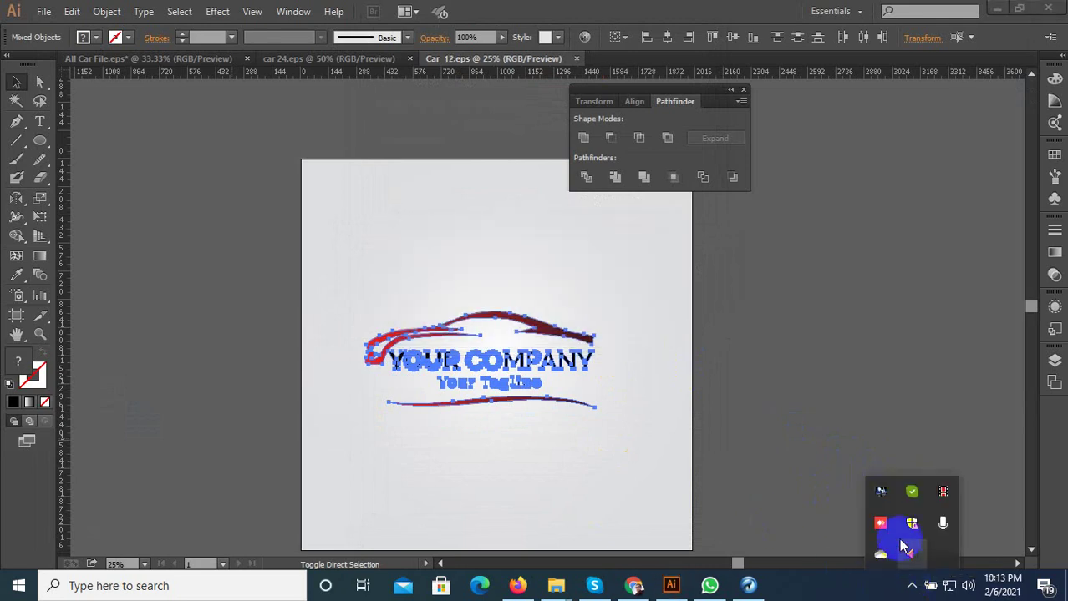
pyautogui.click(874, 482)
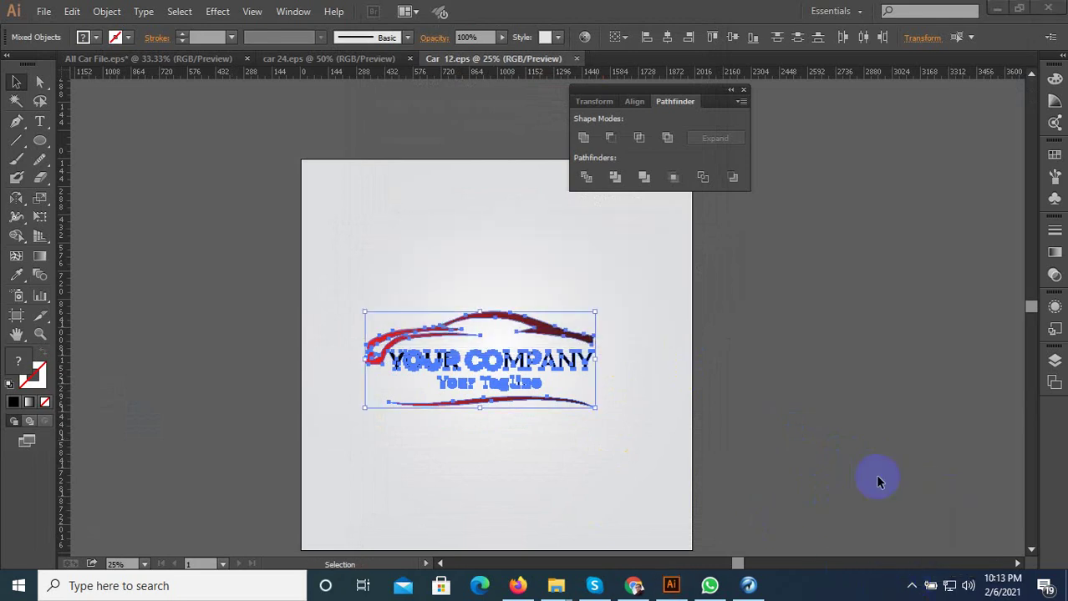